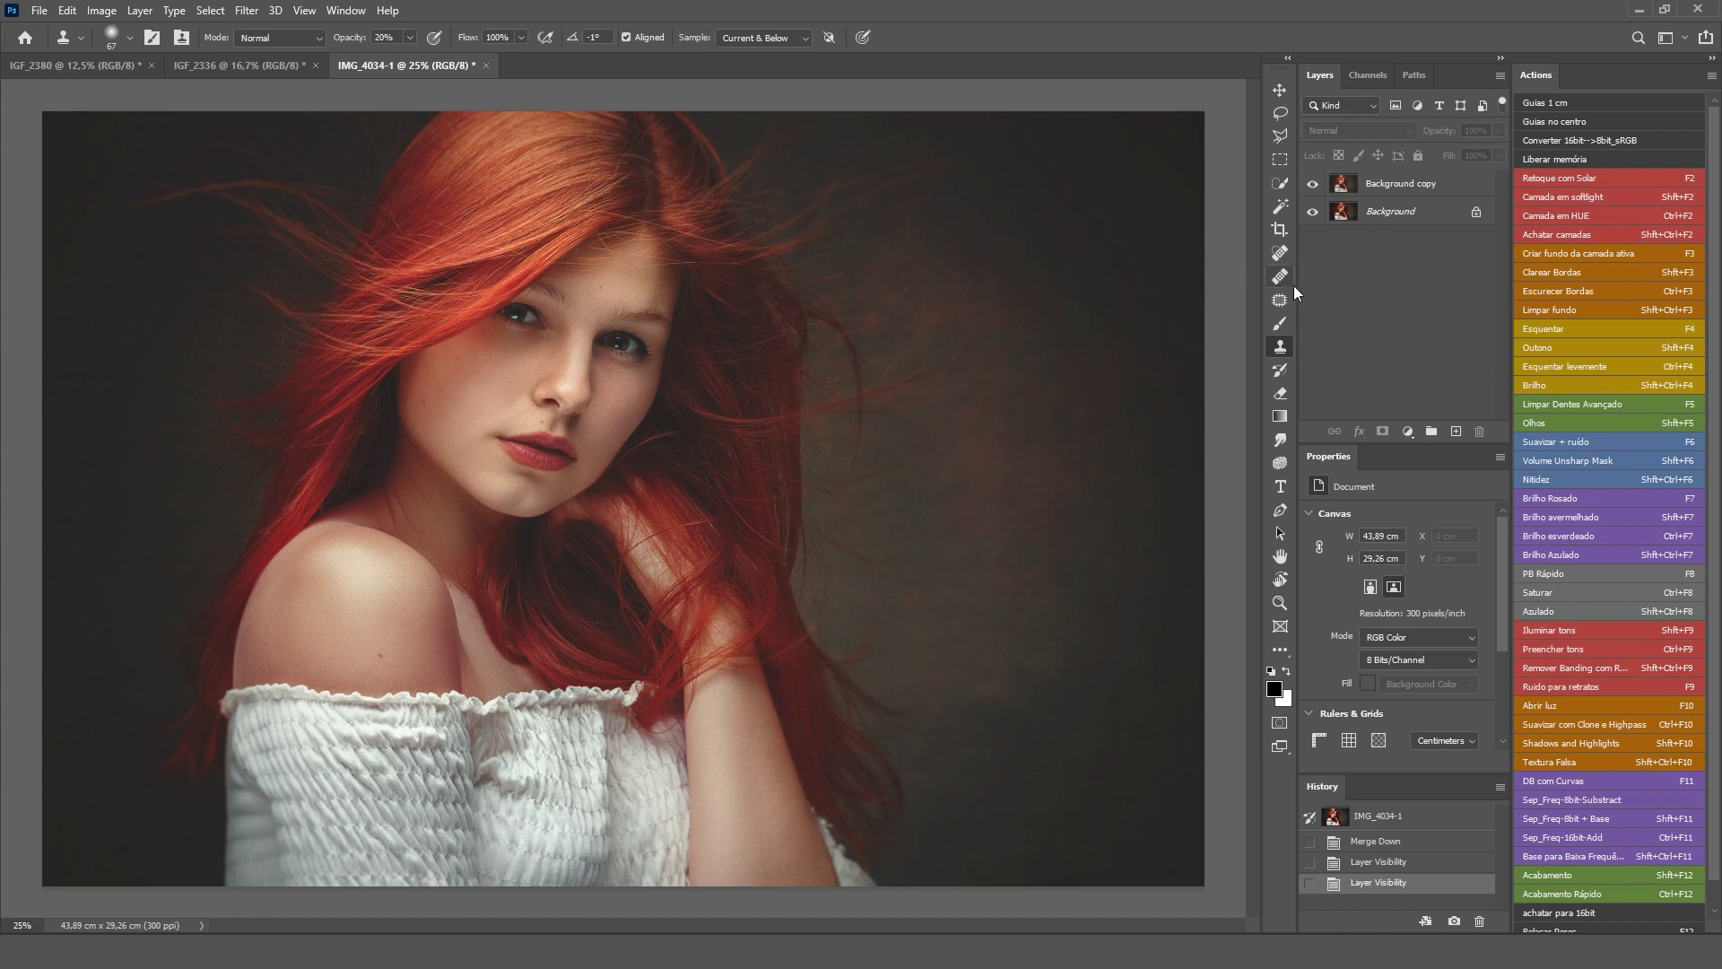
# Delete the Background copy layer and add a Curves adjustment layer named fosco above the Background
pyautogui.click(1371, 185)
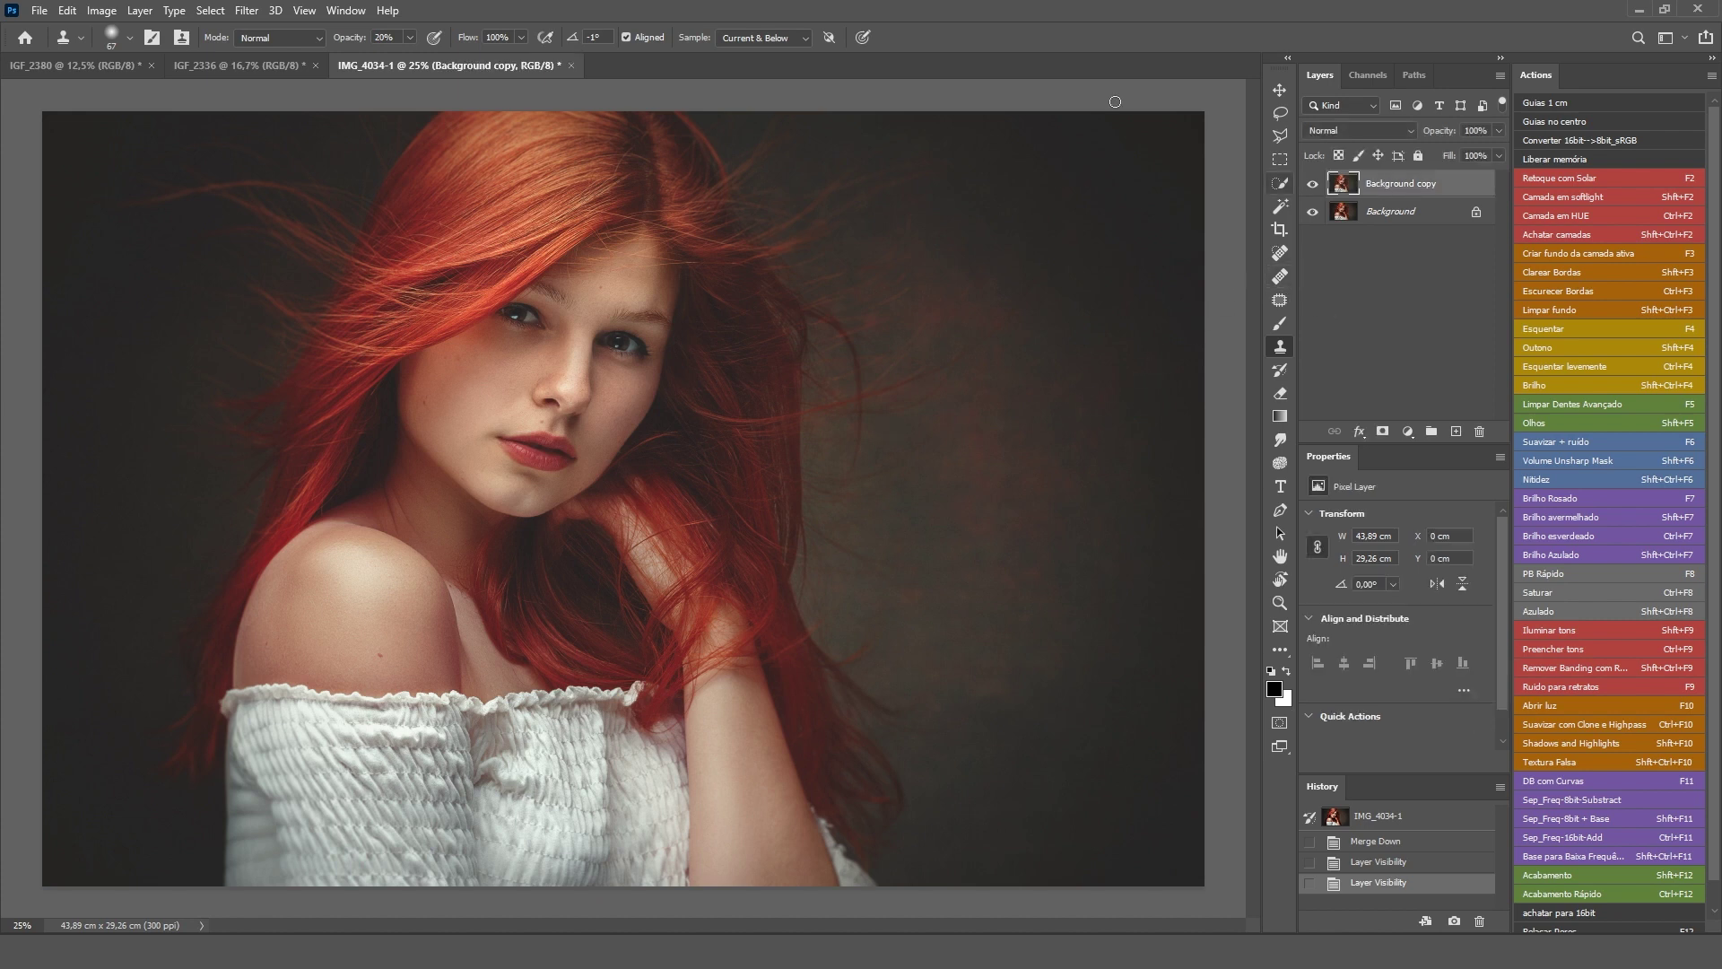
pyautogui.press('Delete')
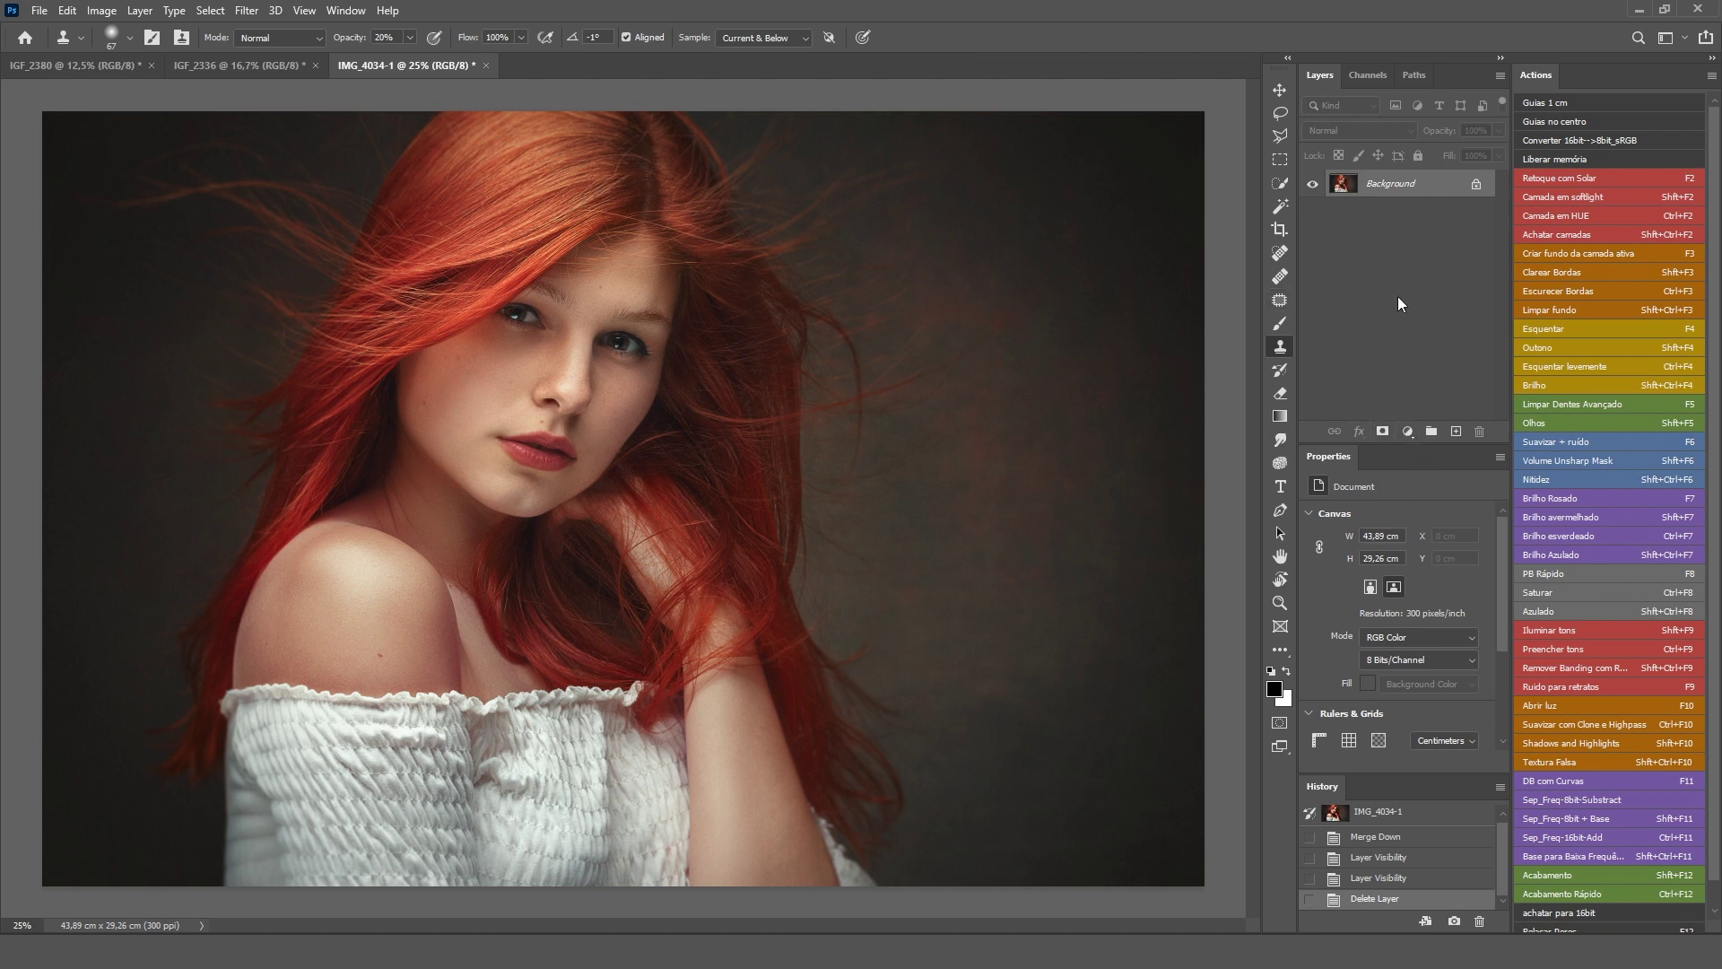
pyautogui.click(1410, 433)
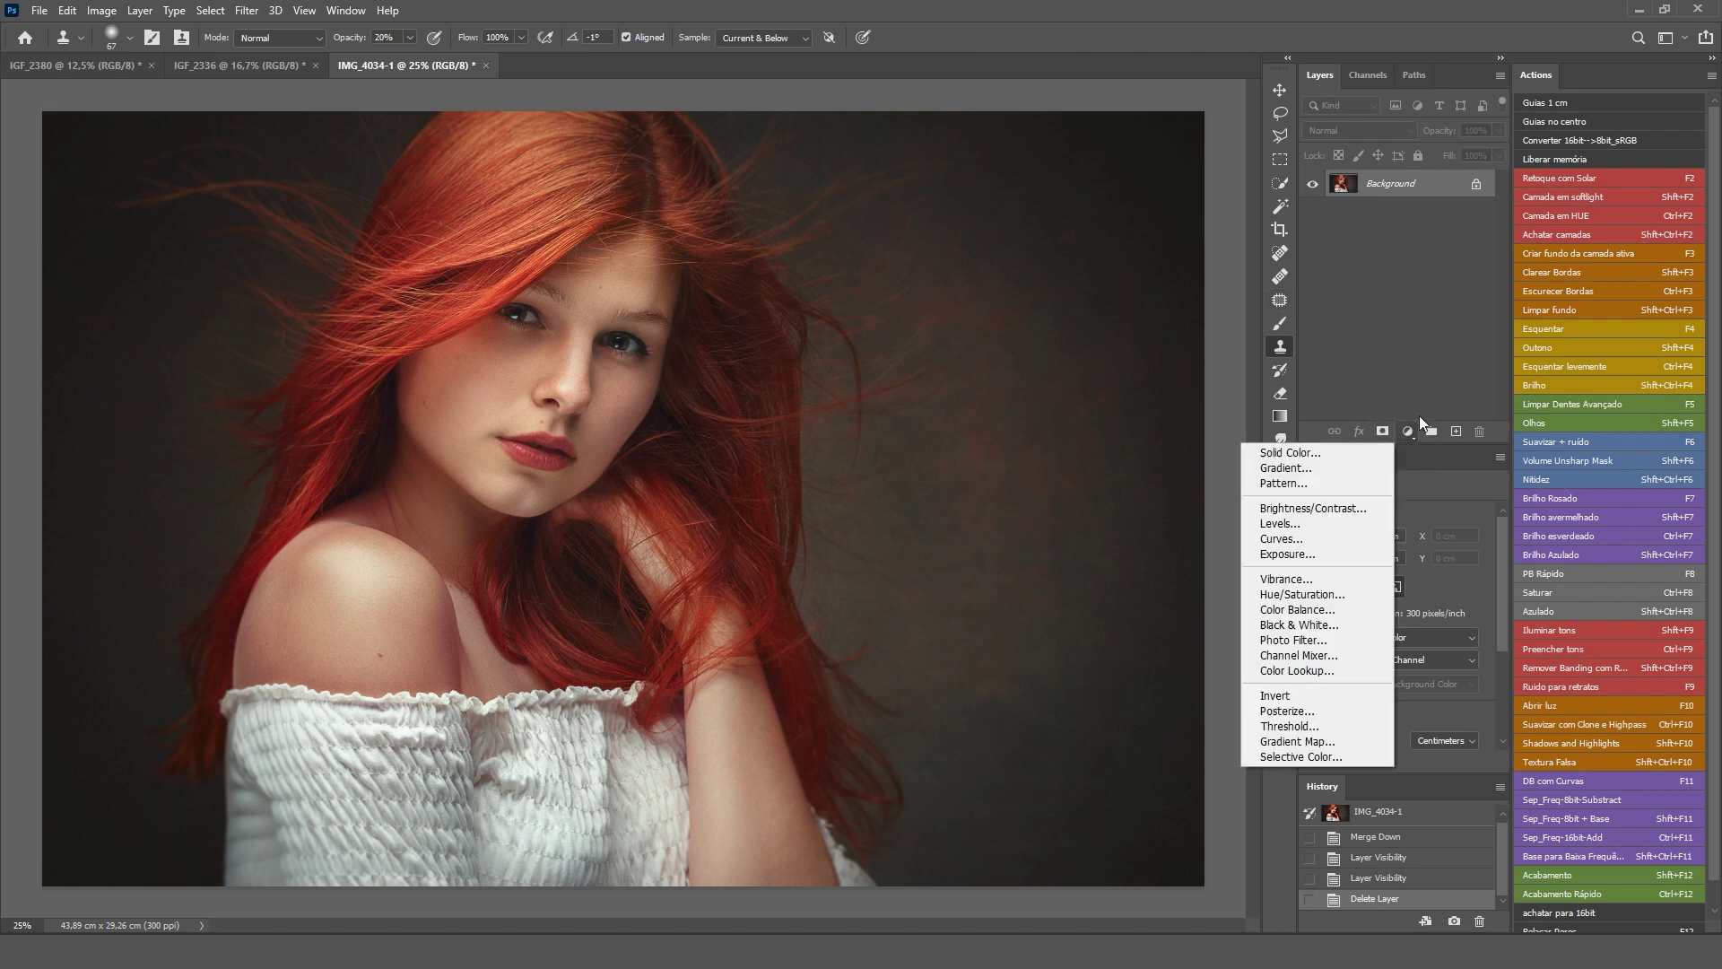
pyautogui.click(1316, 540)
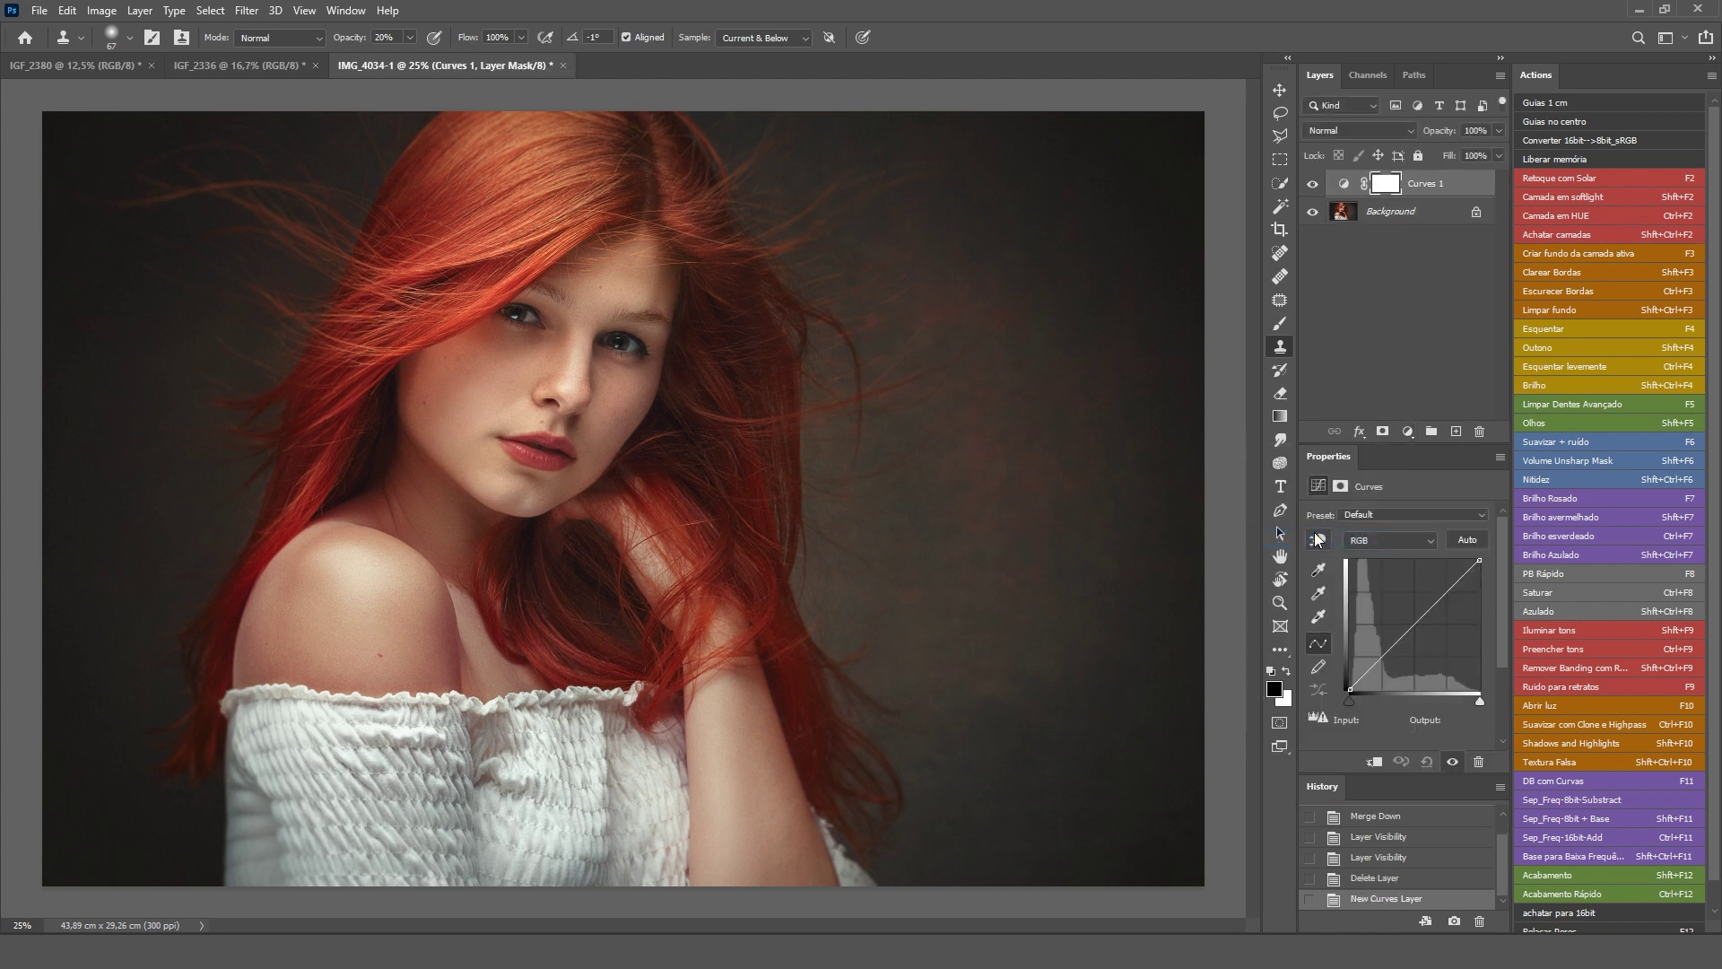
pyautogui.doubleClick(1426, 184)
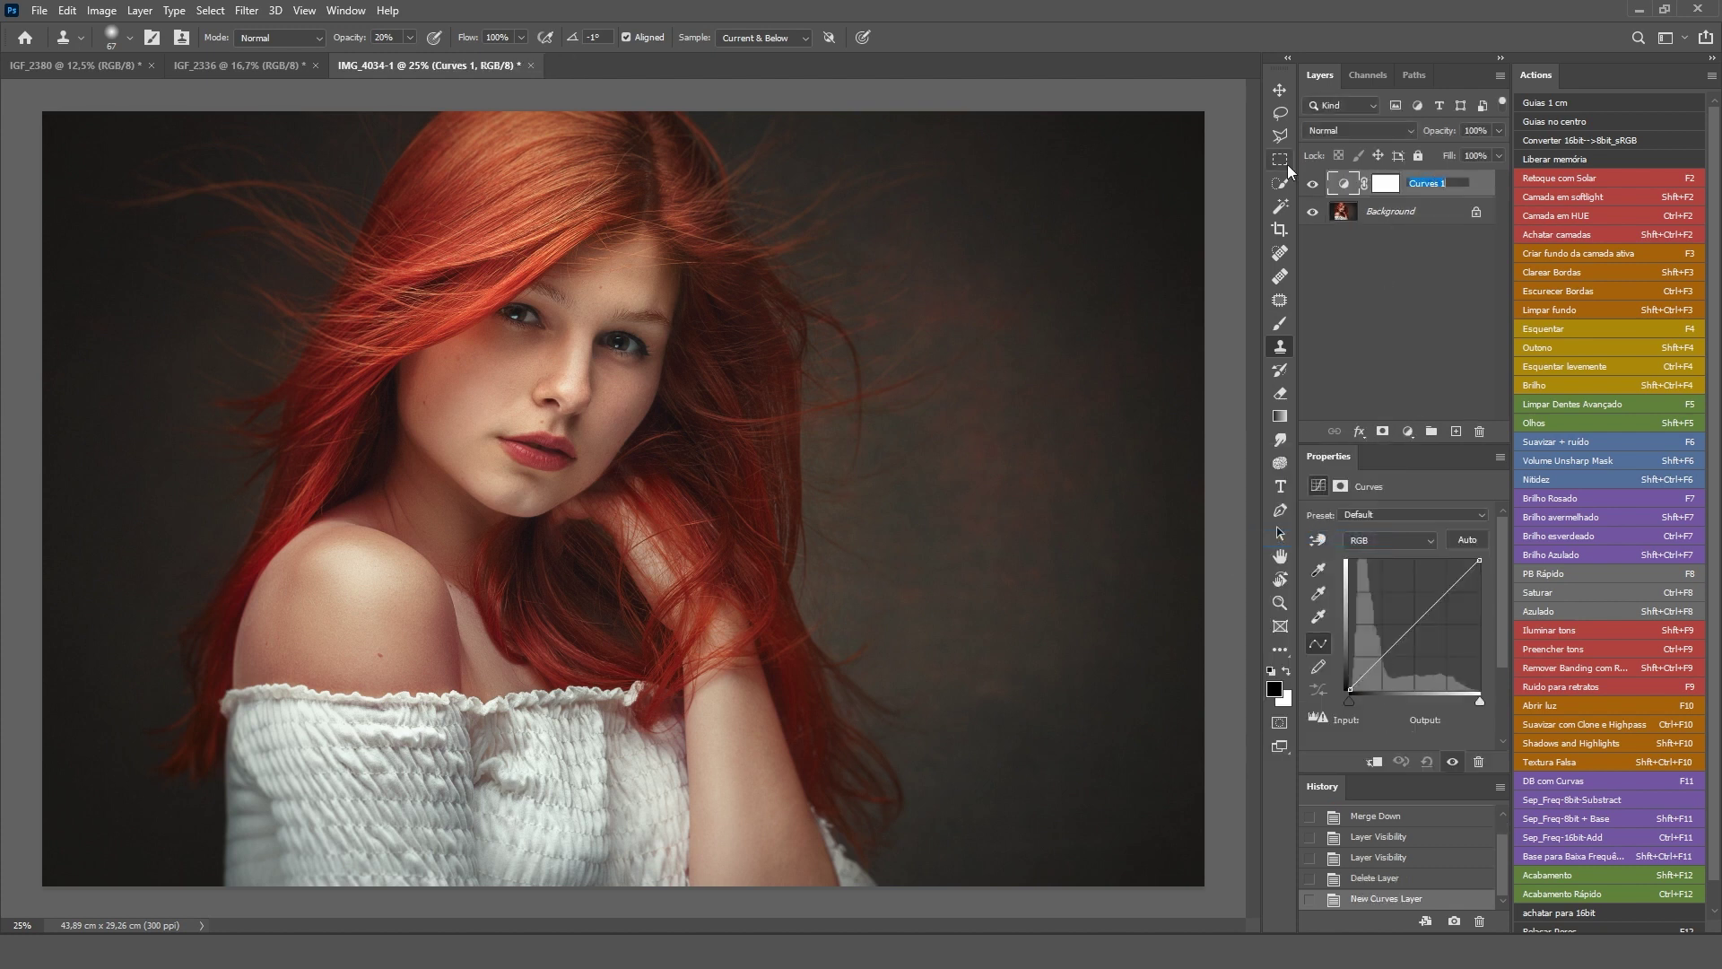
pyautogui.write('fosco')
pyautogui.press('Return')
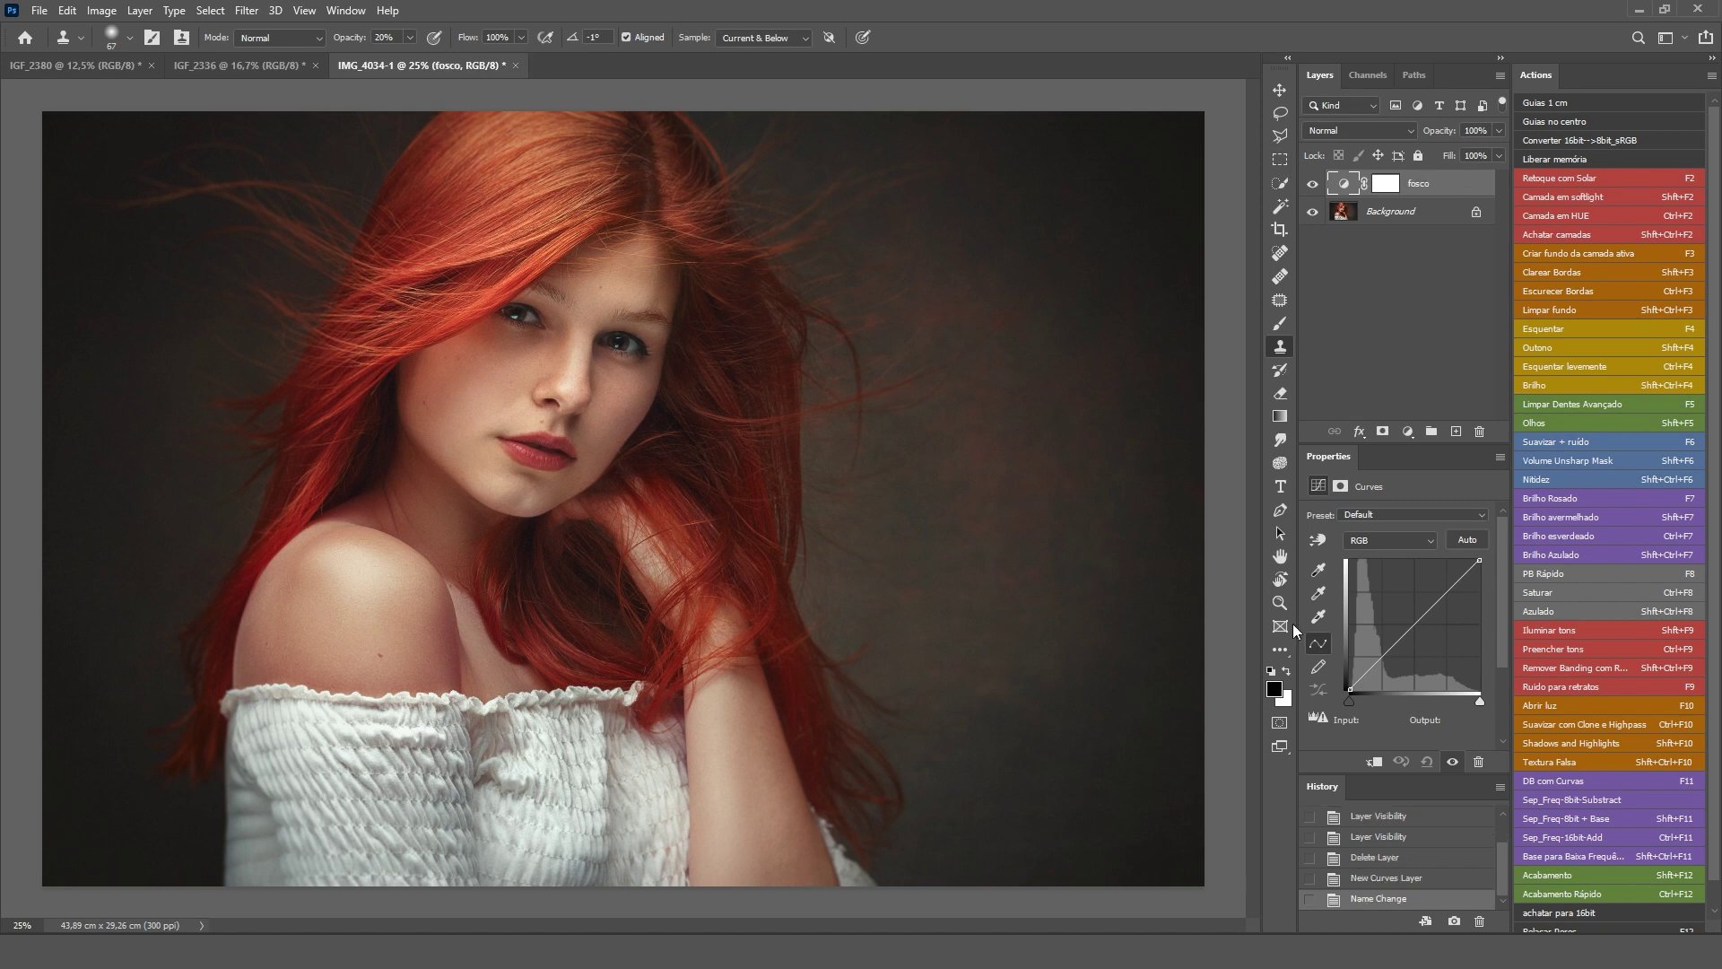
# Anchor the RGB curve in the highlights, midtones and shadows, raise its darkest end for a matte look, and try out the layer's opacity
pyautogui.click(1450, 592)
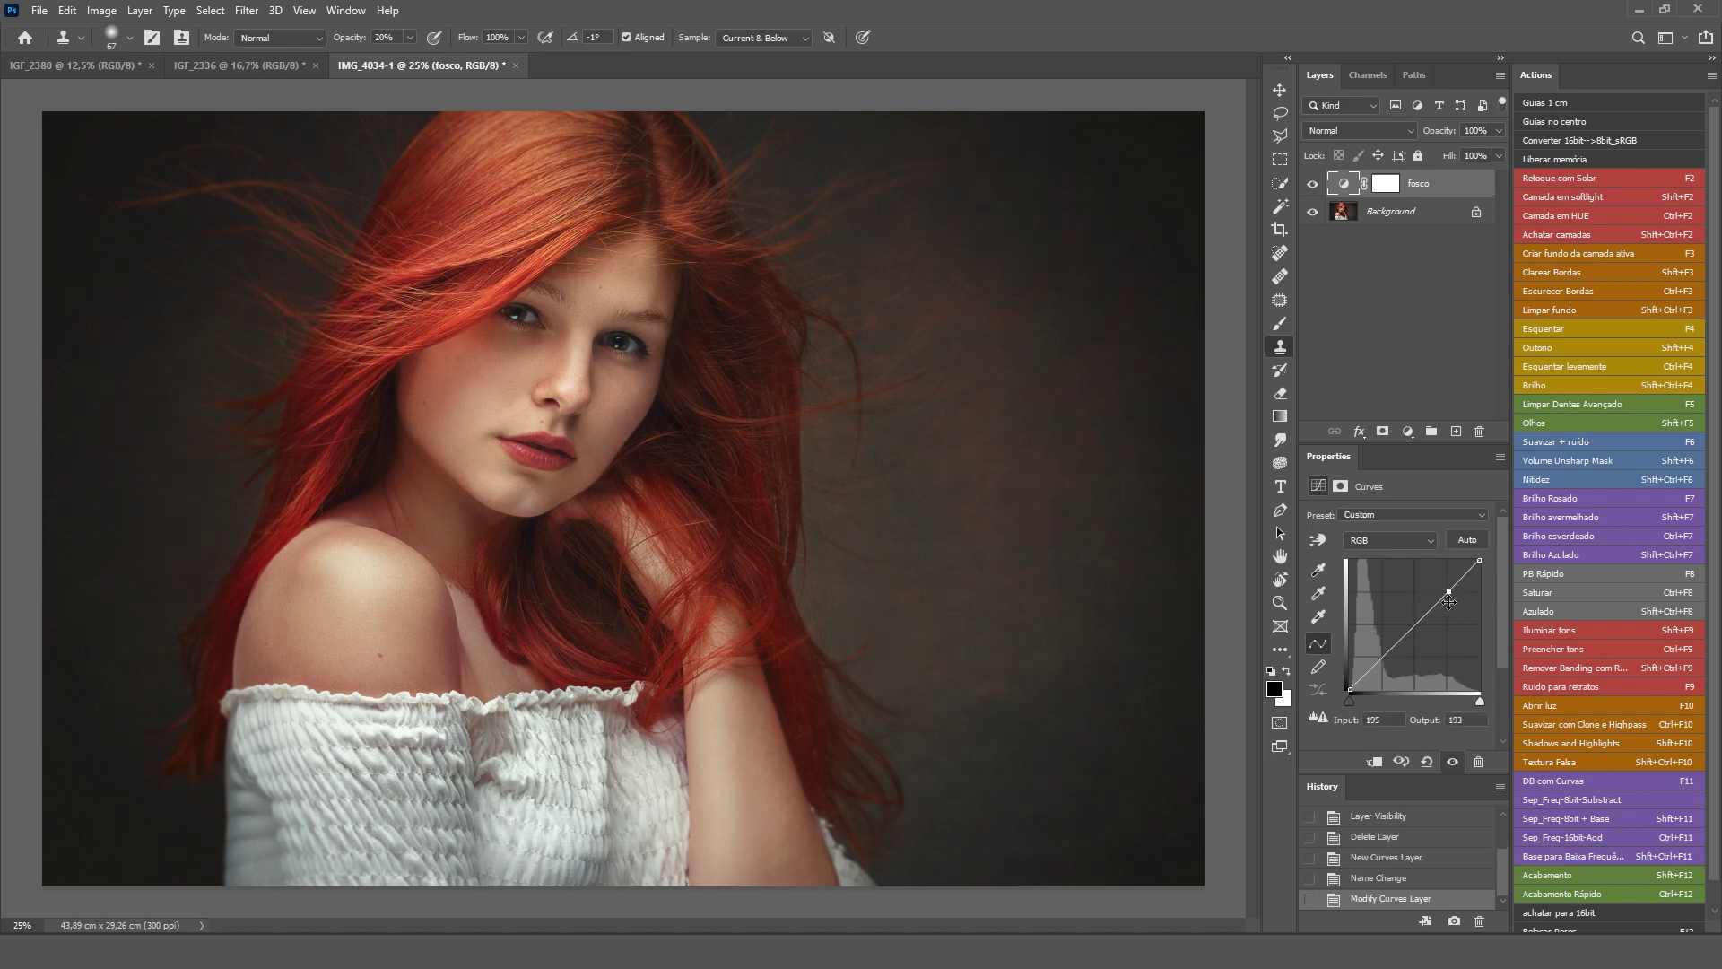
pyautogui.click(1384, 656)
pyautogui.click(1417, 628)
pyautogui.moveTo(1366, 673); pyautogui.dragTo(1366, 676)
pyautogui.moveTo(1342, 691)
pyautogui.mouseDown()
pyautogui.moveTo(1294, 676)
pyautogui.moveTo(1308, 699)
pyautogui.moveTo(1331, 686)
pyautogui.mouseUp()
pyautogui.moveTo(1367, 673); pyautogui.dragTo(1348, 675)
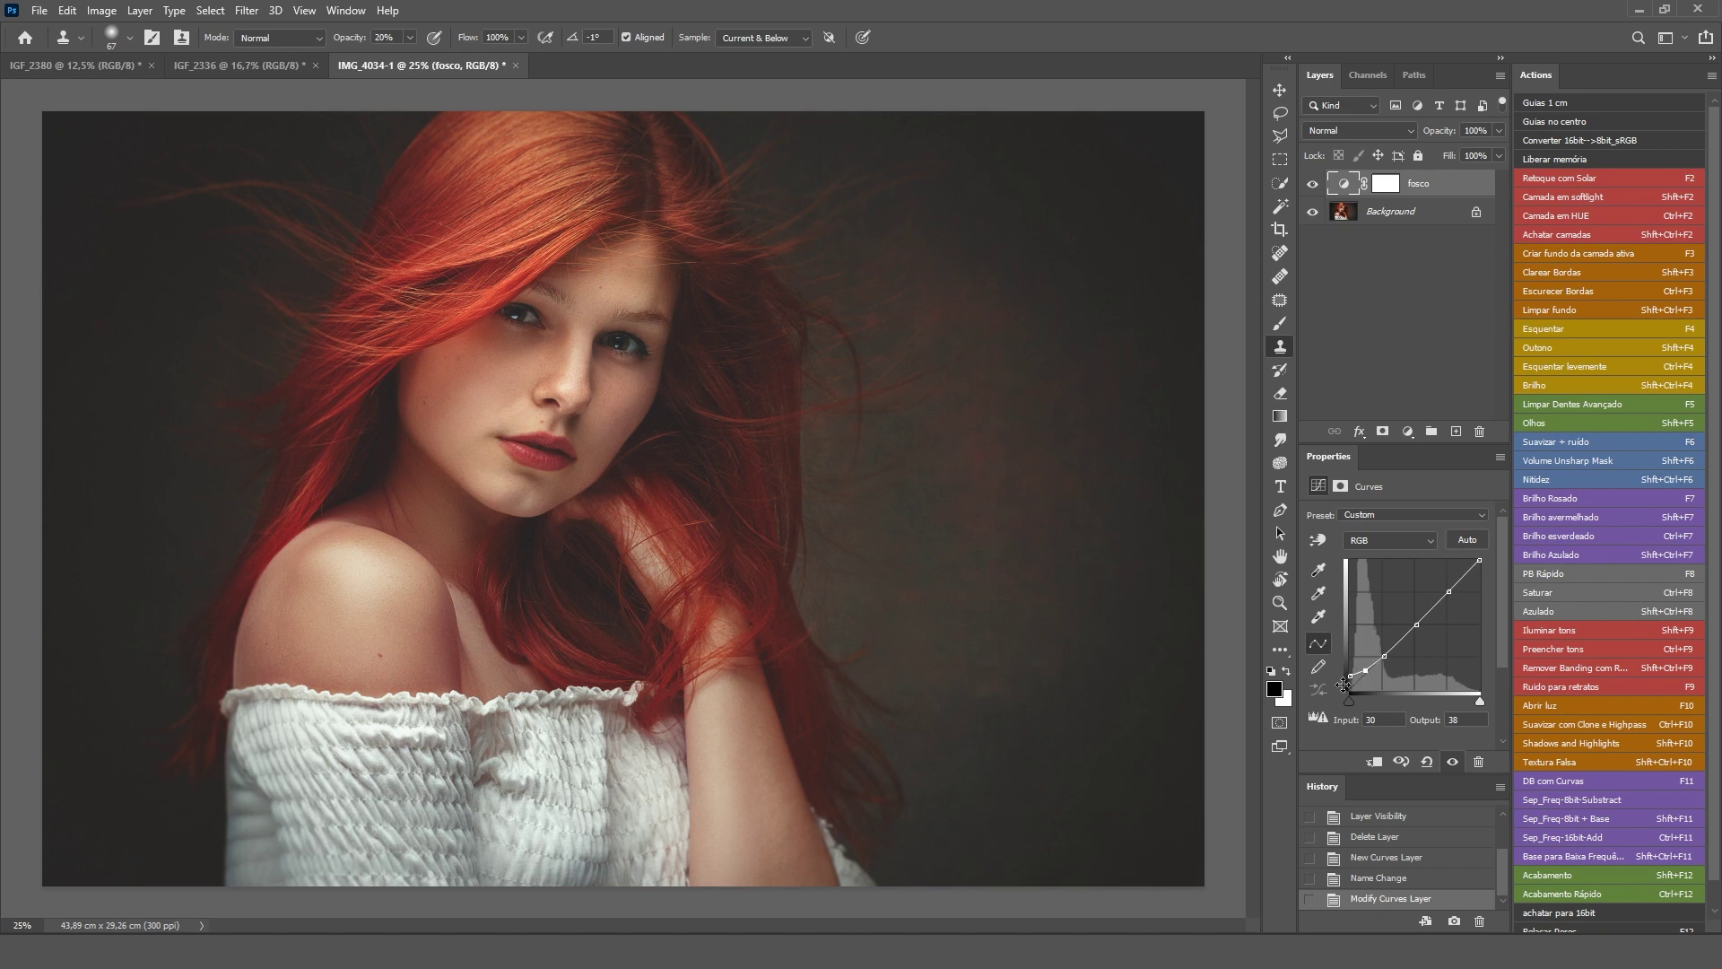
pyautogui.moveTo(1351, 676); pyautogui.dragTo(1349, 673)
pyautogui.click(1499, 131)
pyautogui.moveTo(1462, 148); pyautogui.dragTo(1464, 153)
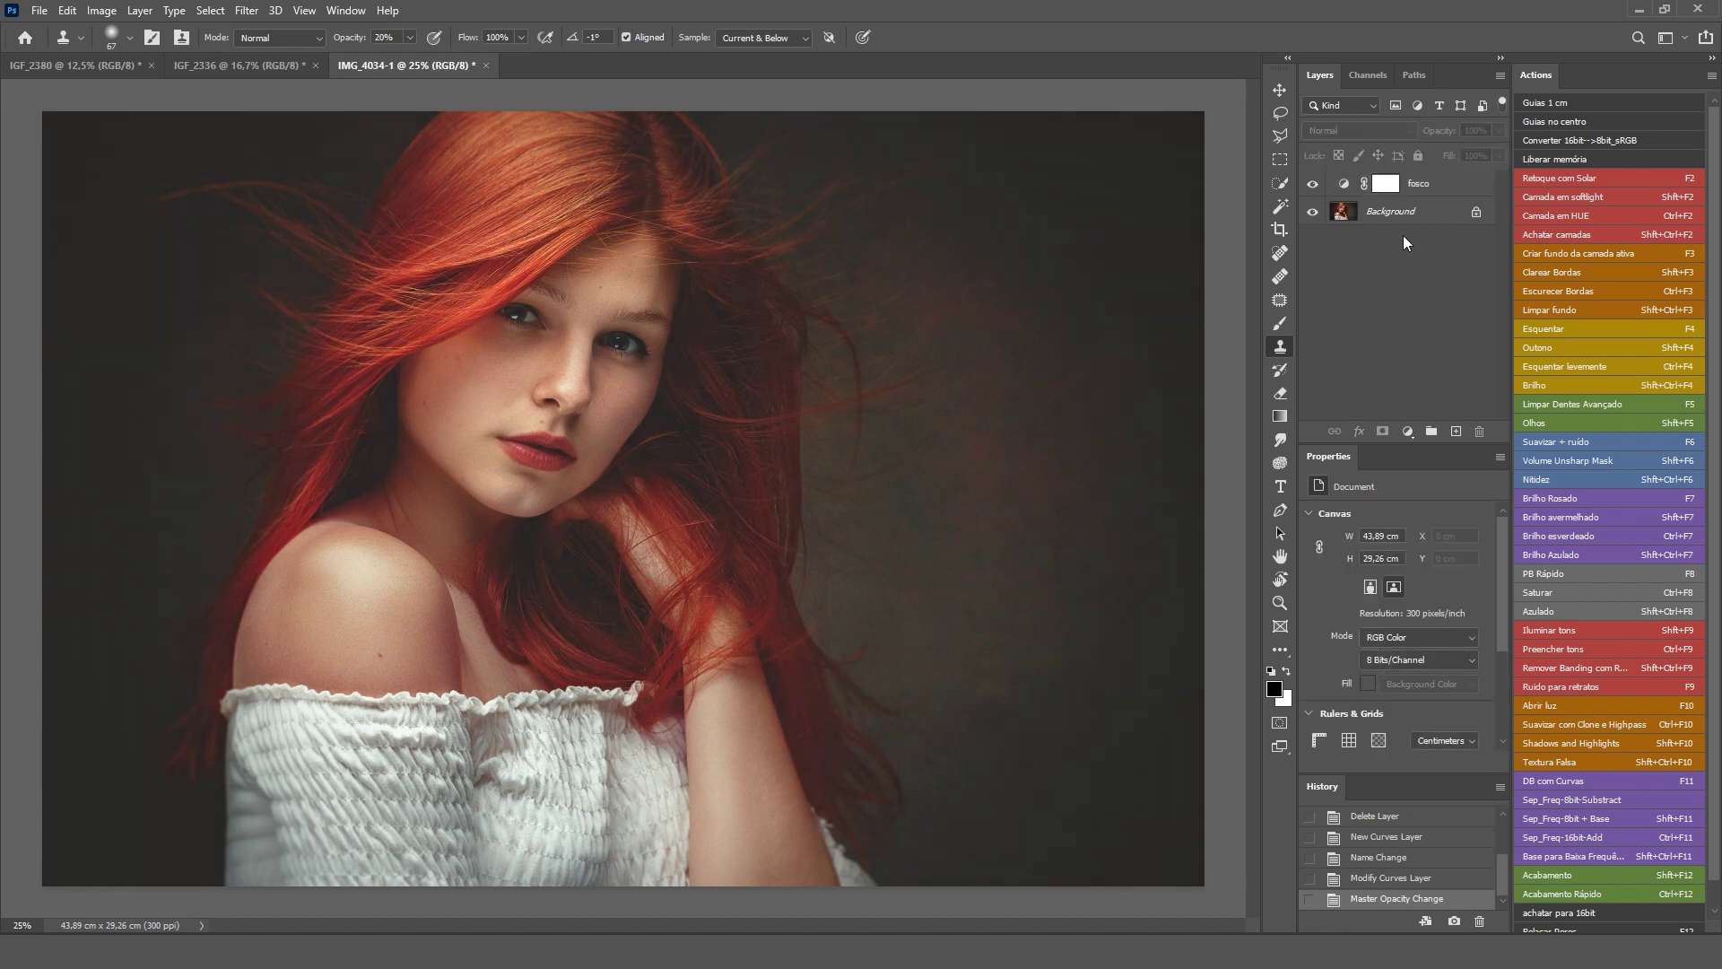
# Paint black over the woman's face on the fosco layer's mask using the Brush tool at 100% opacity
pyautogui.click(1391, 184)
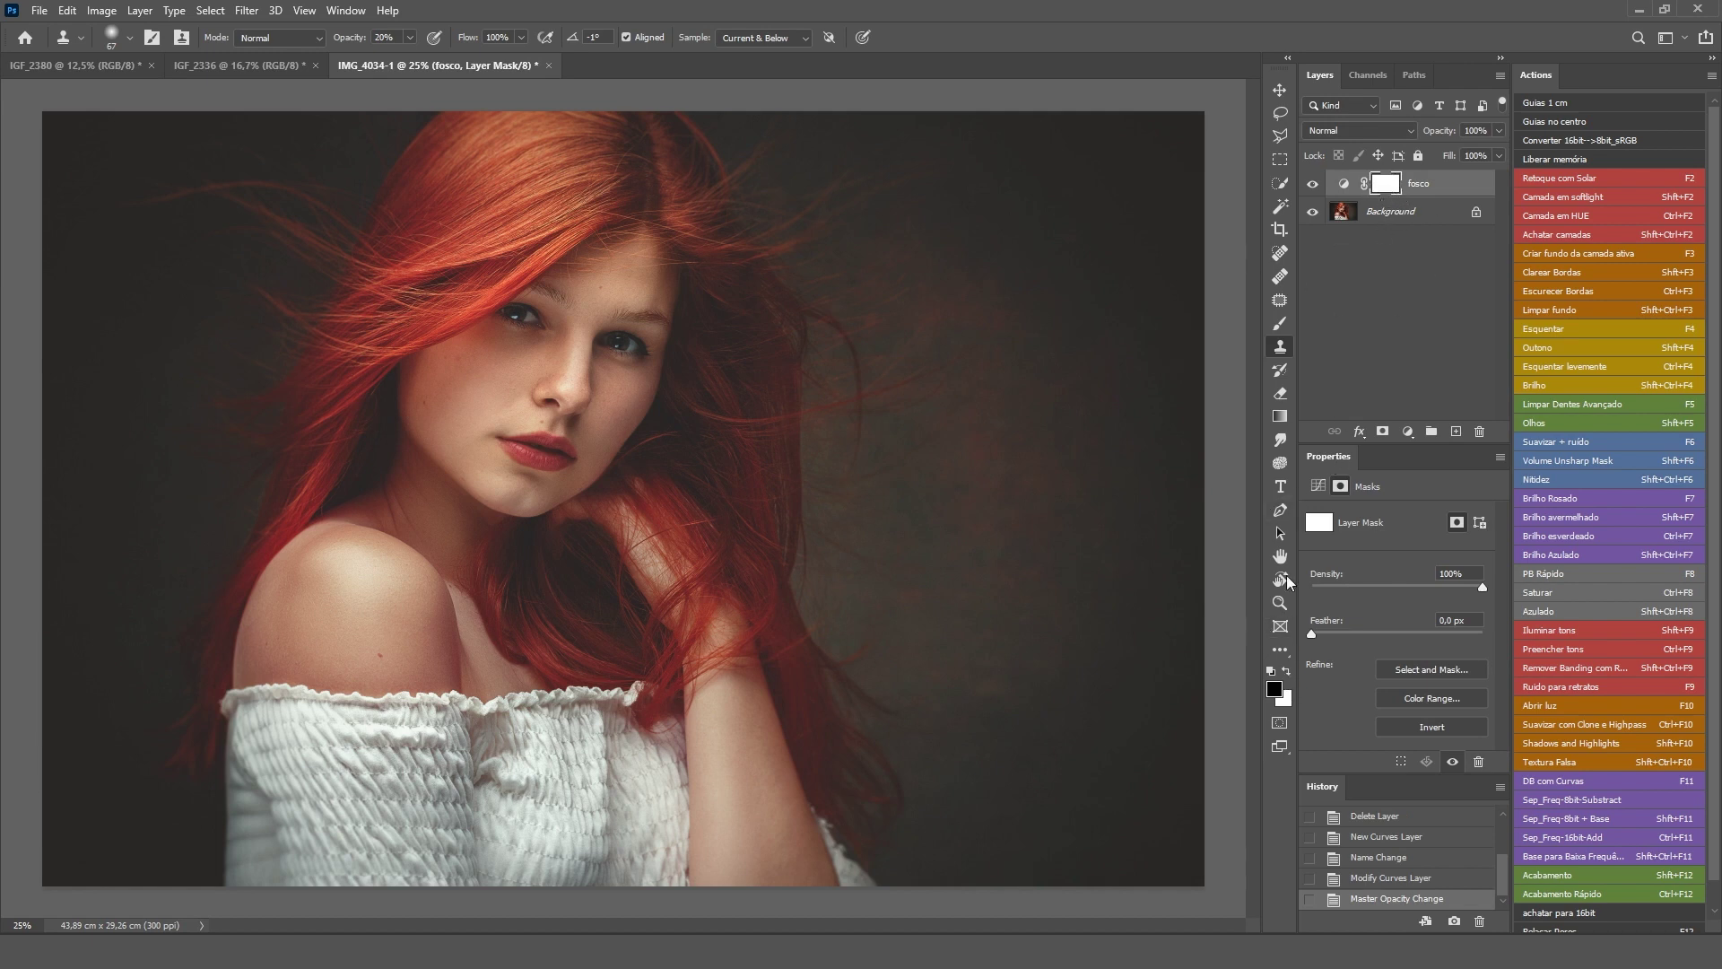
pyautogui.click(1280, 439)
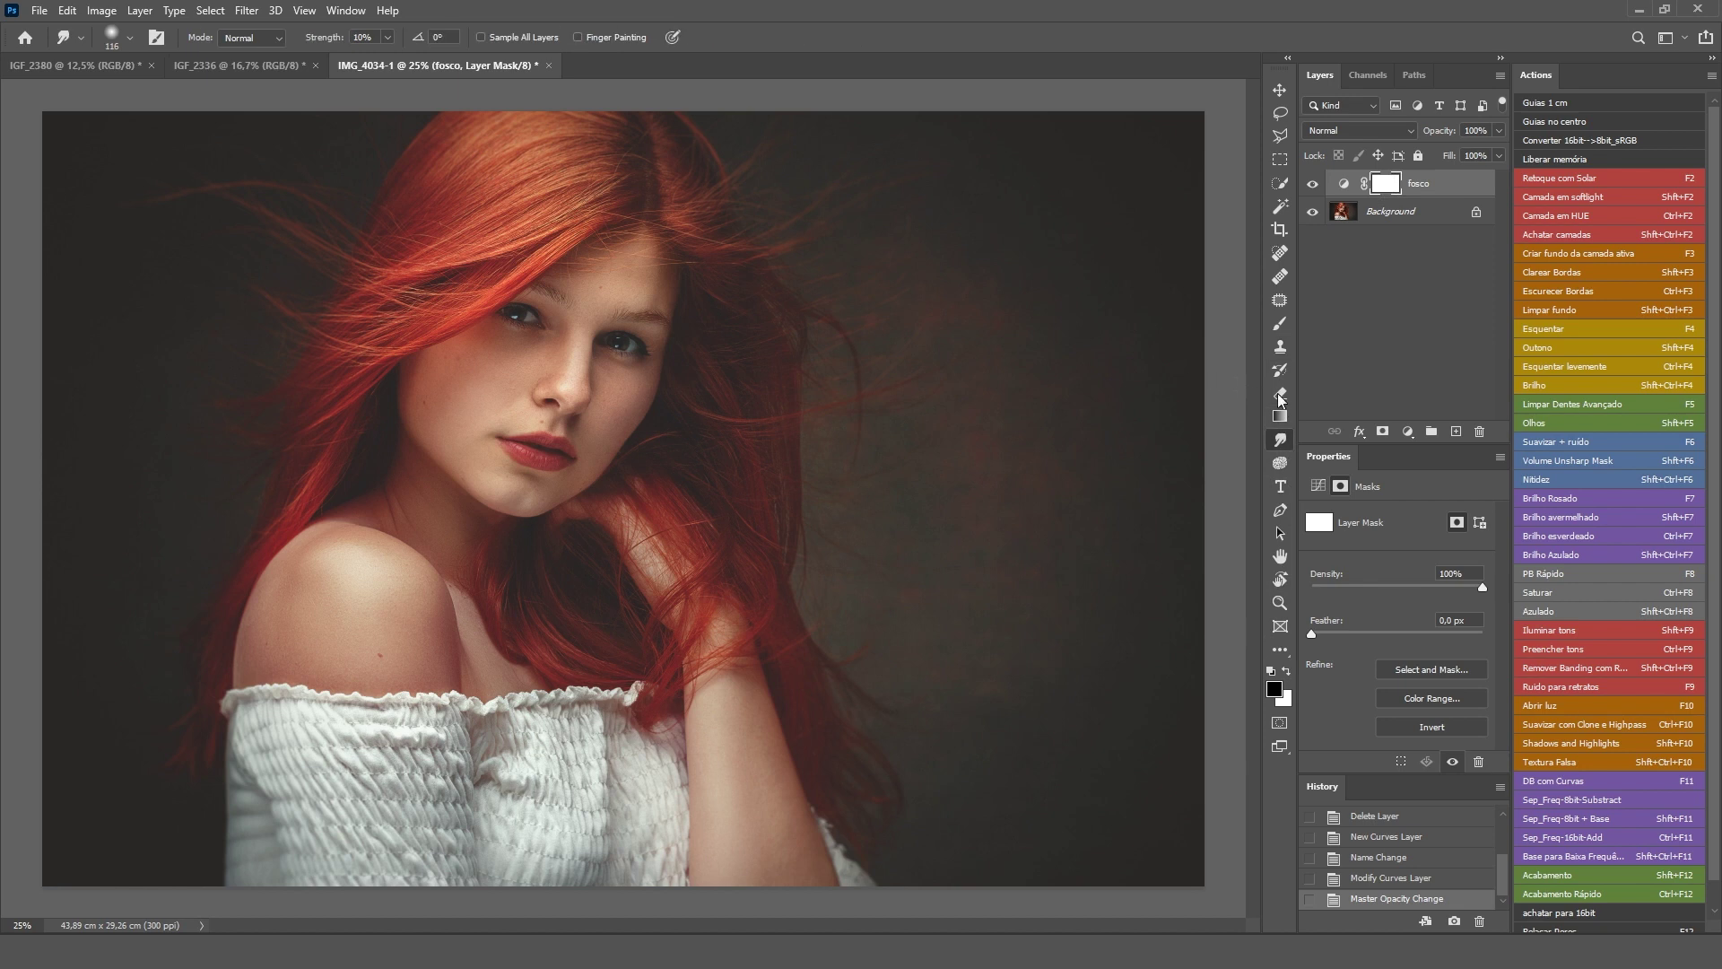
pyautogui.click(1280, 323)
pyautogui.click(462, 352)
pyautogui.click(480, 368)
pyautogui.click(549, 387)
pyautogui.press('0')
pyautogui.click(529, 386)
pyautogui.click(585, 328)
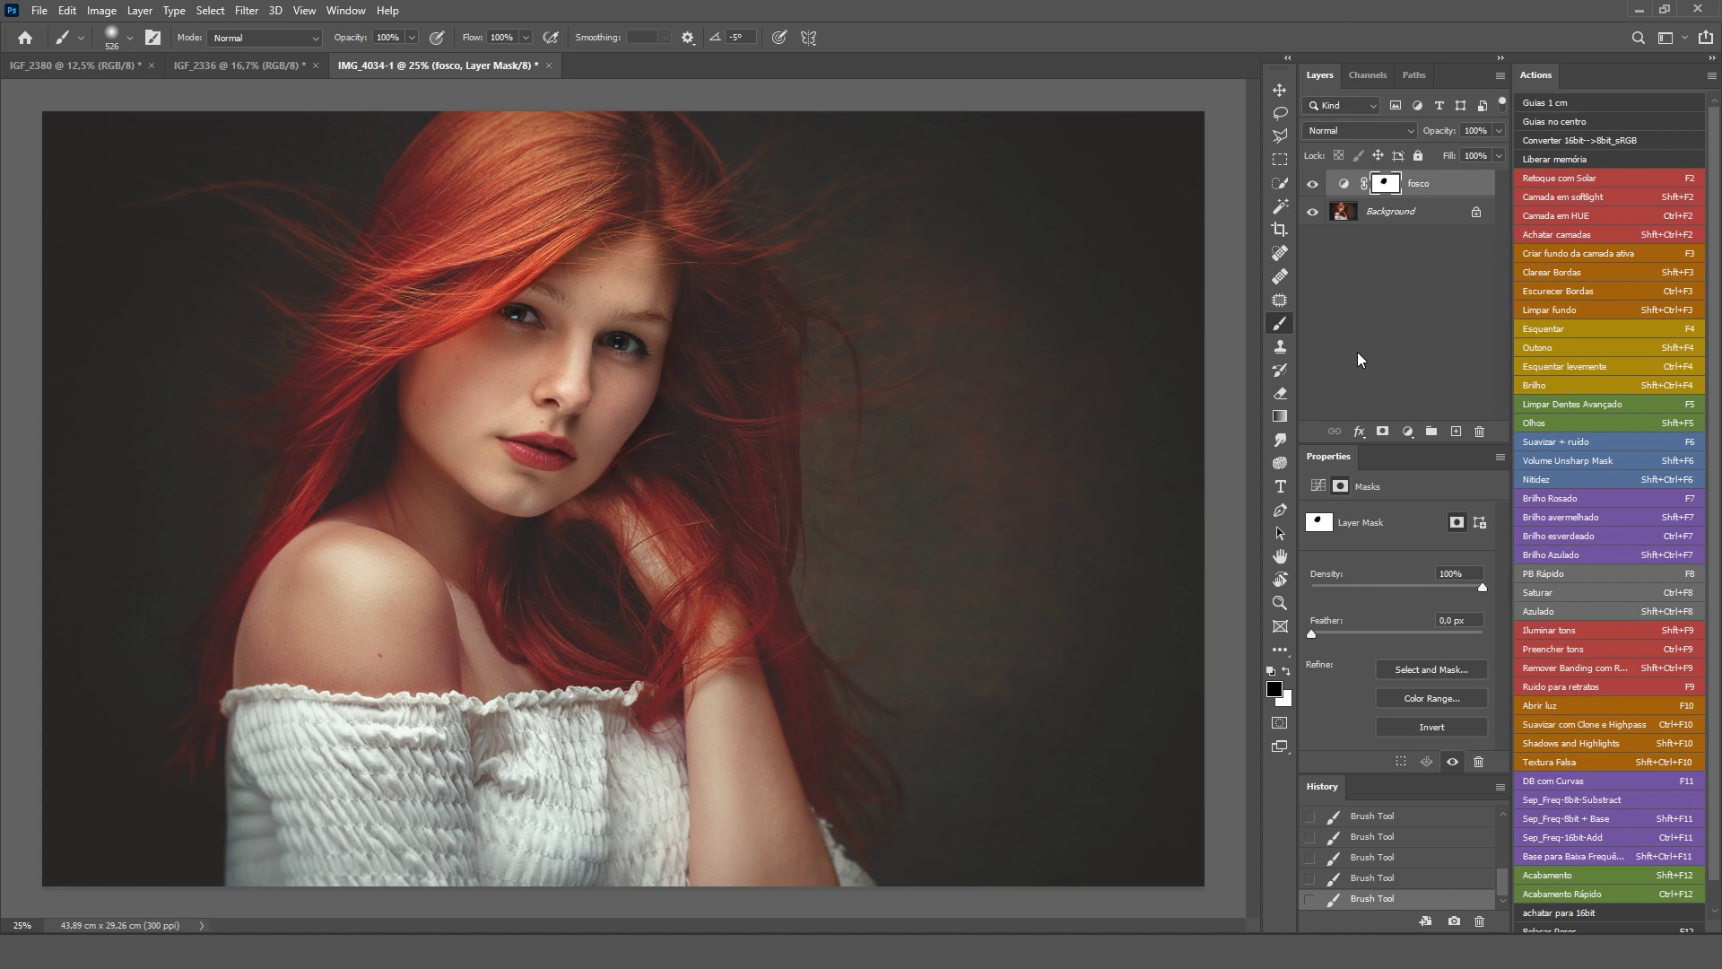
# Save the fosco layer's curve as the preset fosco.acv in the Curves presets folder, replacing the existing file
pyautogui.click(1343, 183)
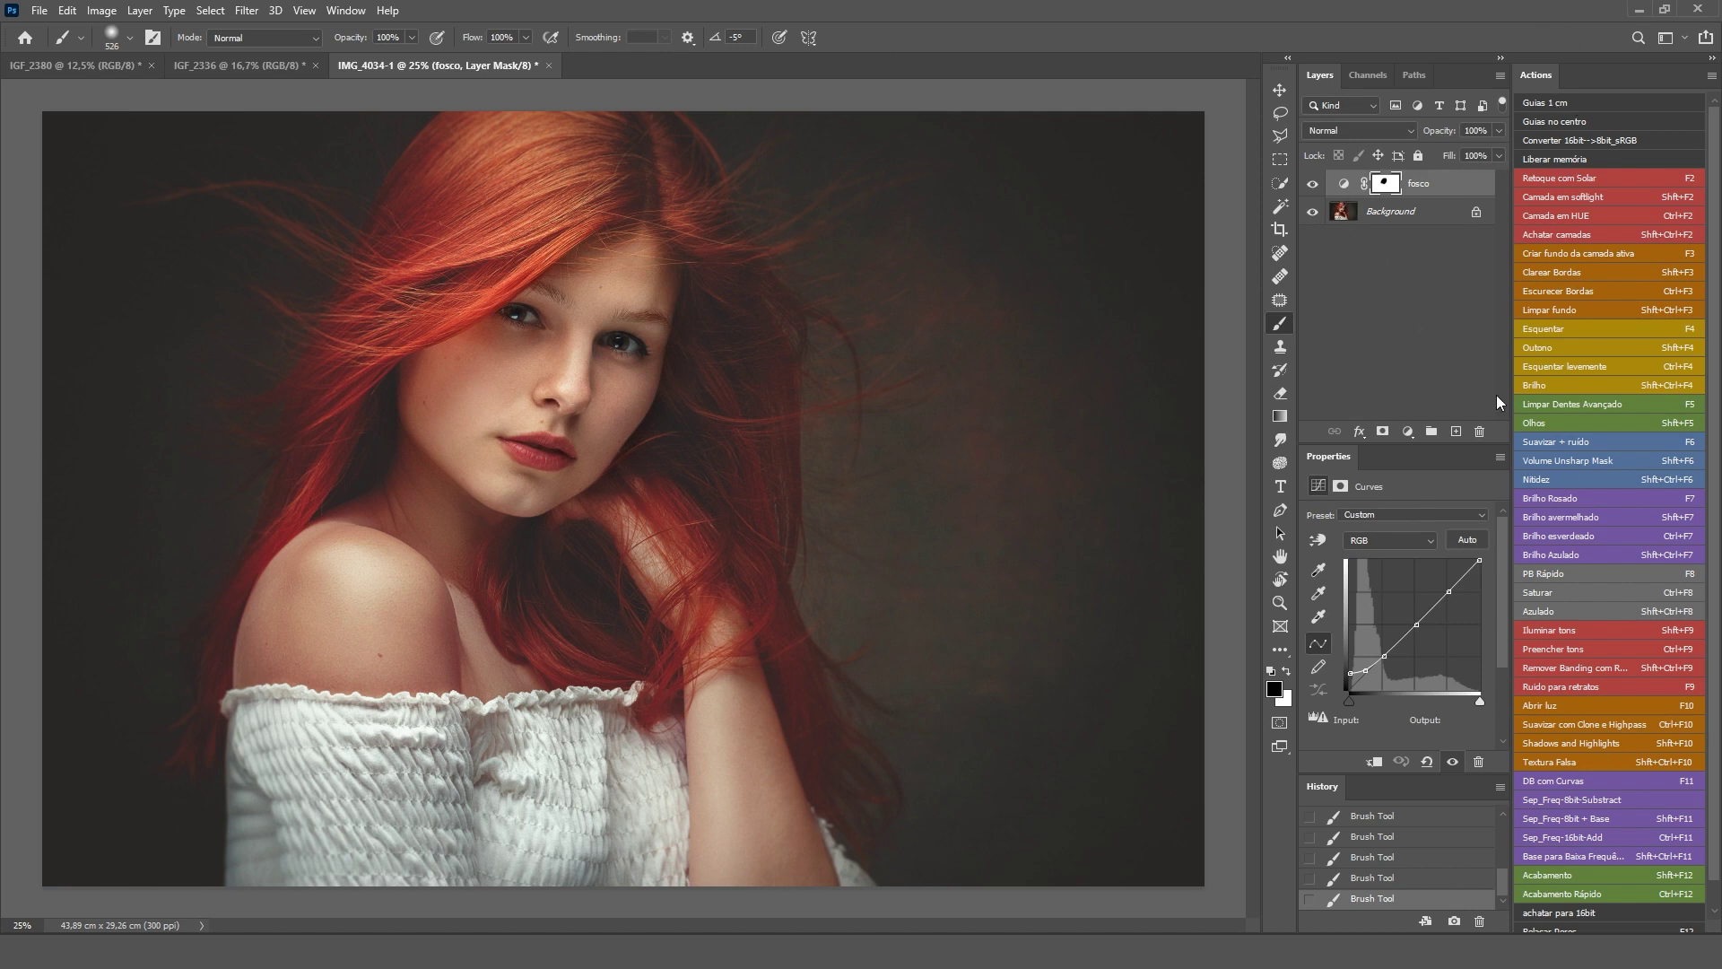
pyautogui.click(1370, 269)
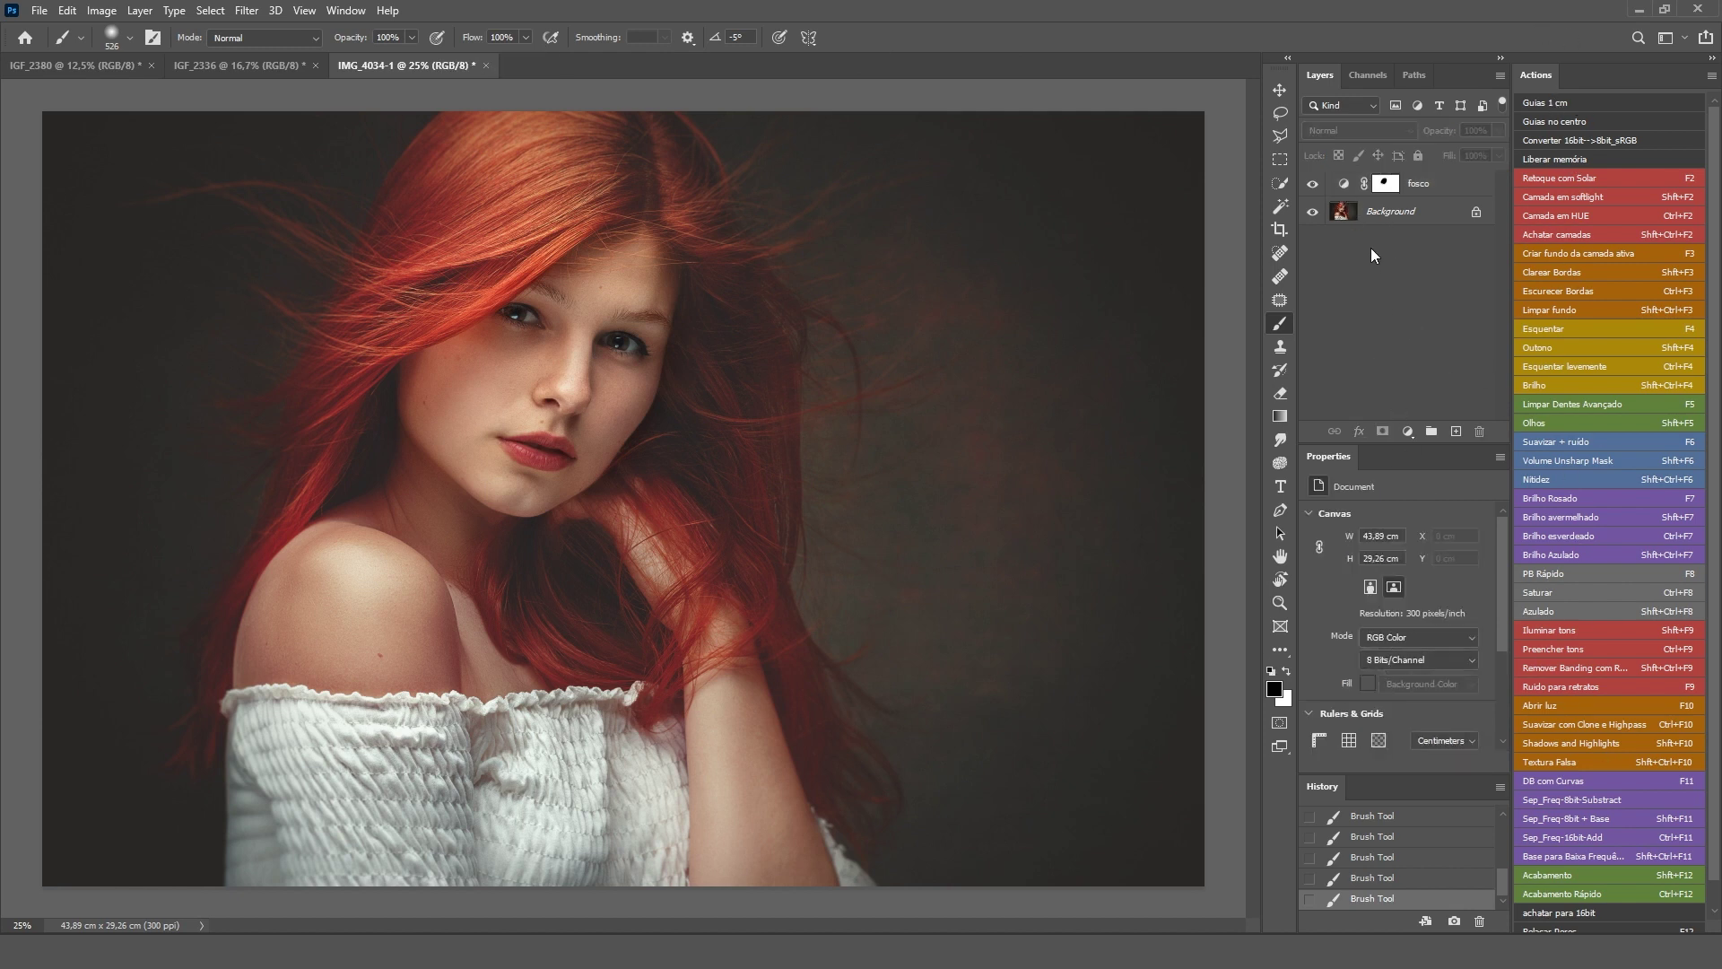
pyautogui.click(1348, 185)
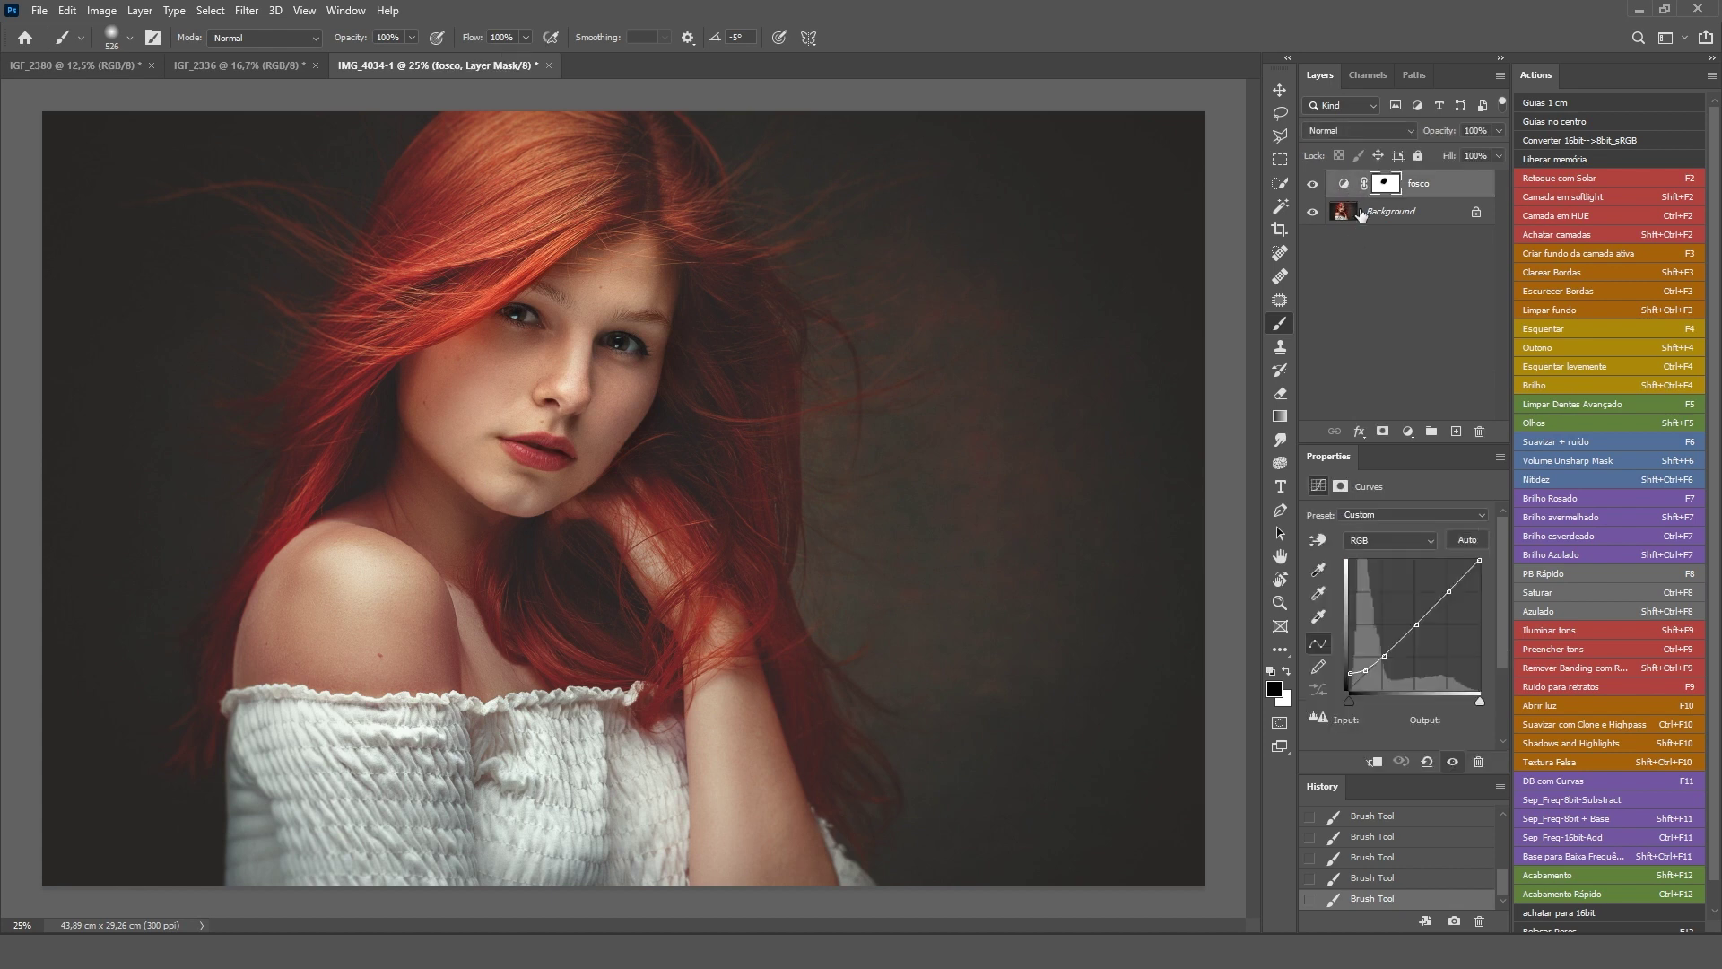
pyautogui.click(1500, 459)
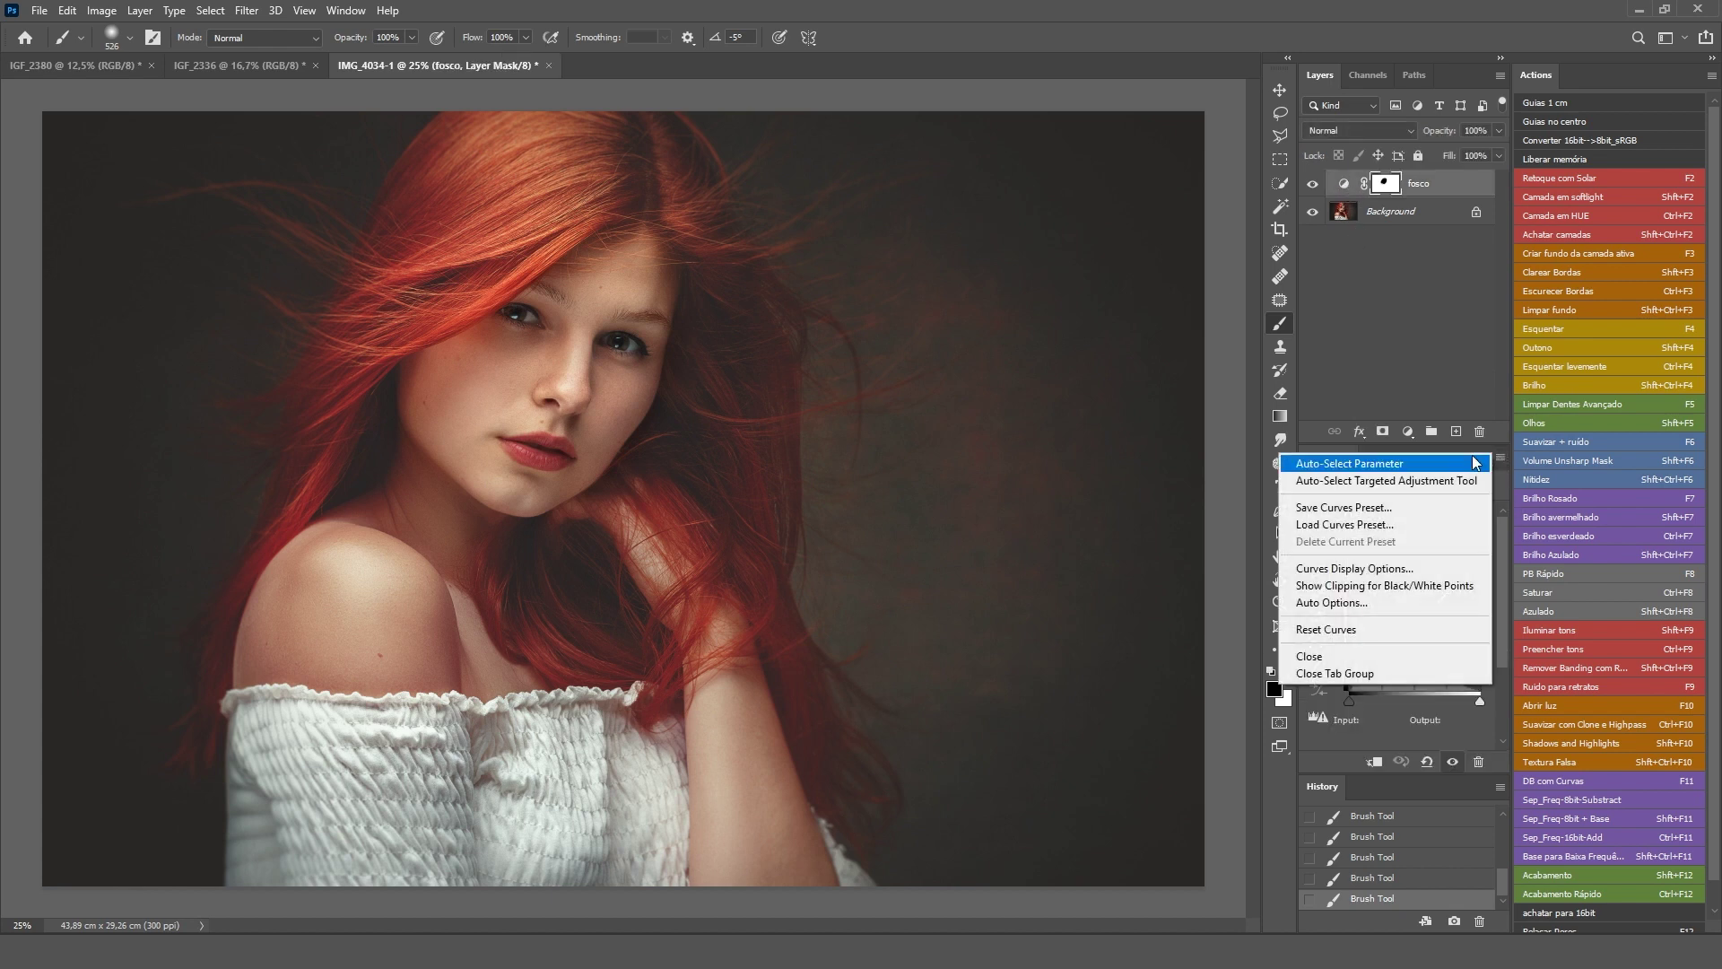
pyautogui.click(1397, 513)
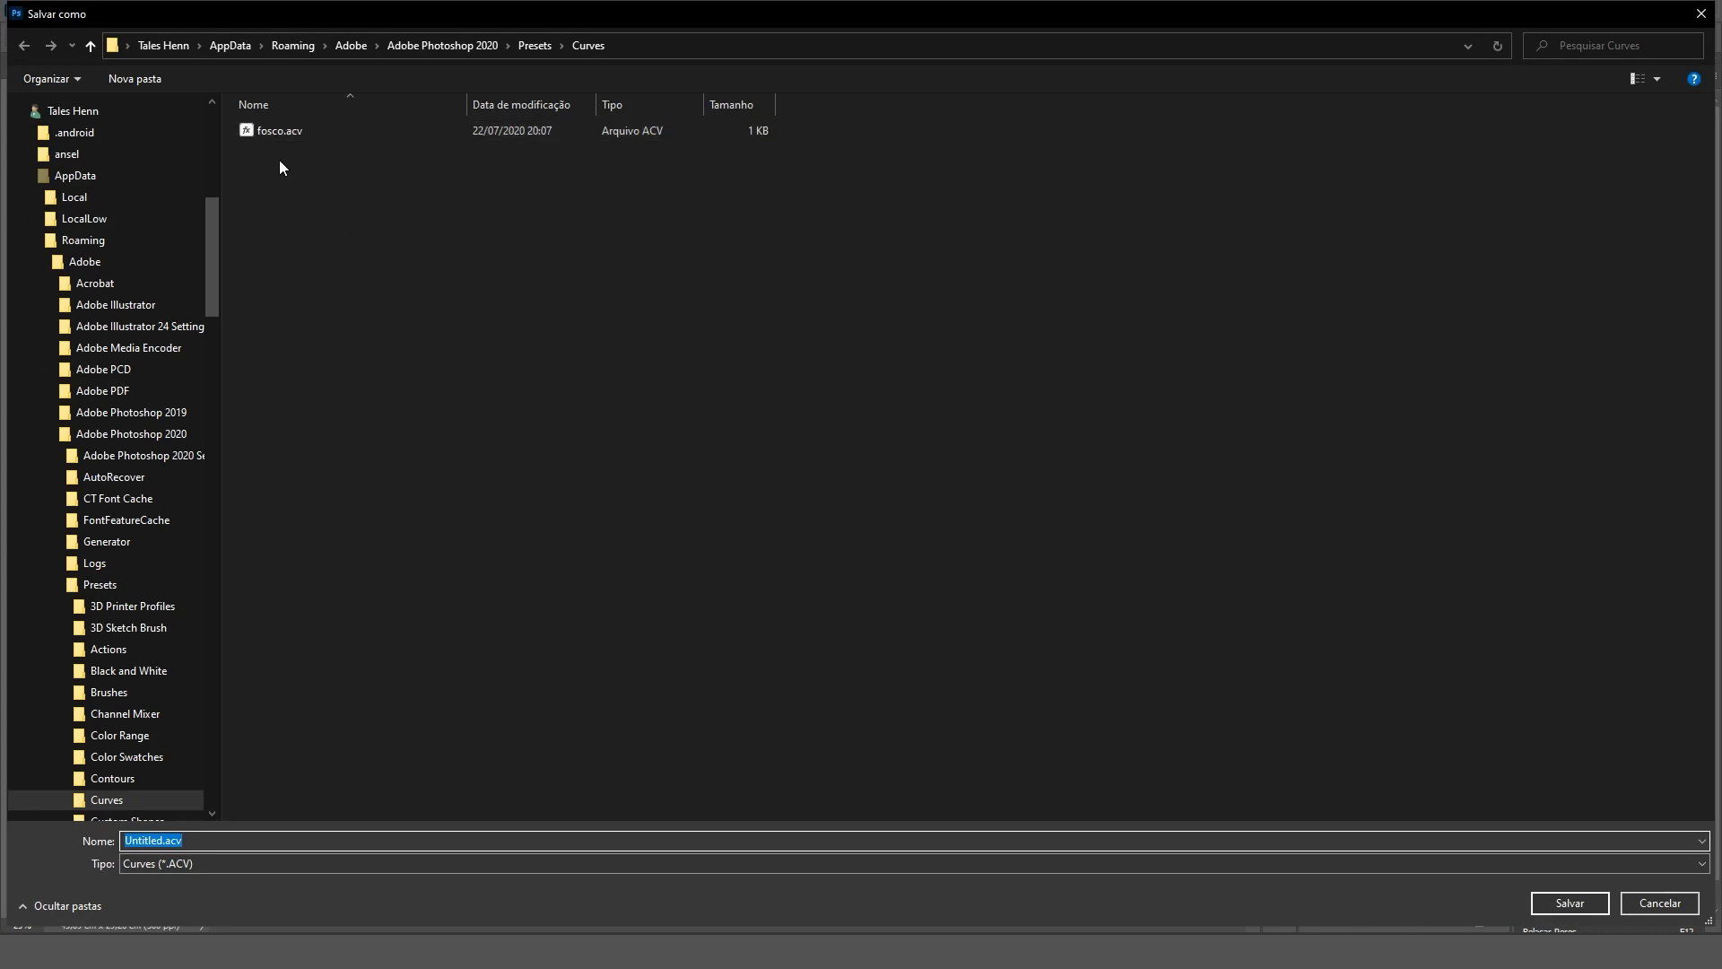
pyautogui.click(259, 134)
pyautogui.click(1556, 900)
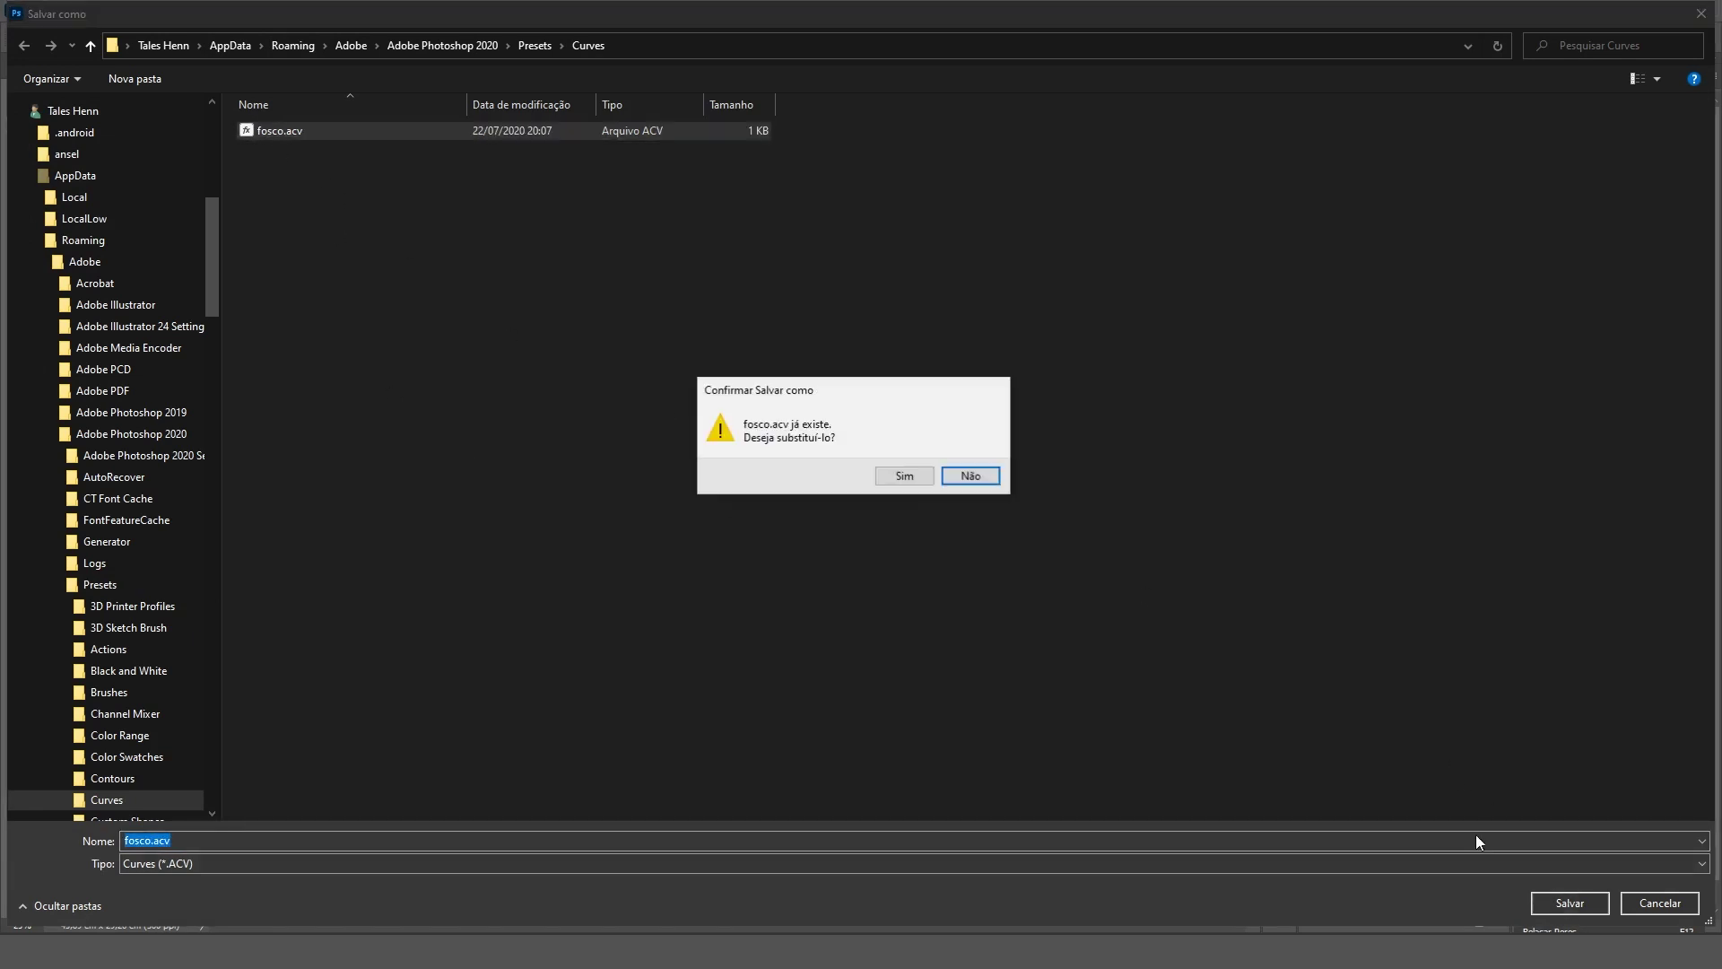
pyautogui.click(915, 482)
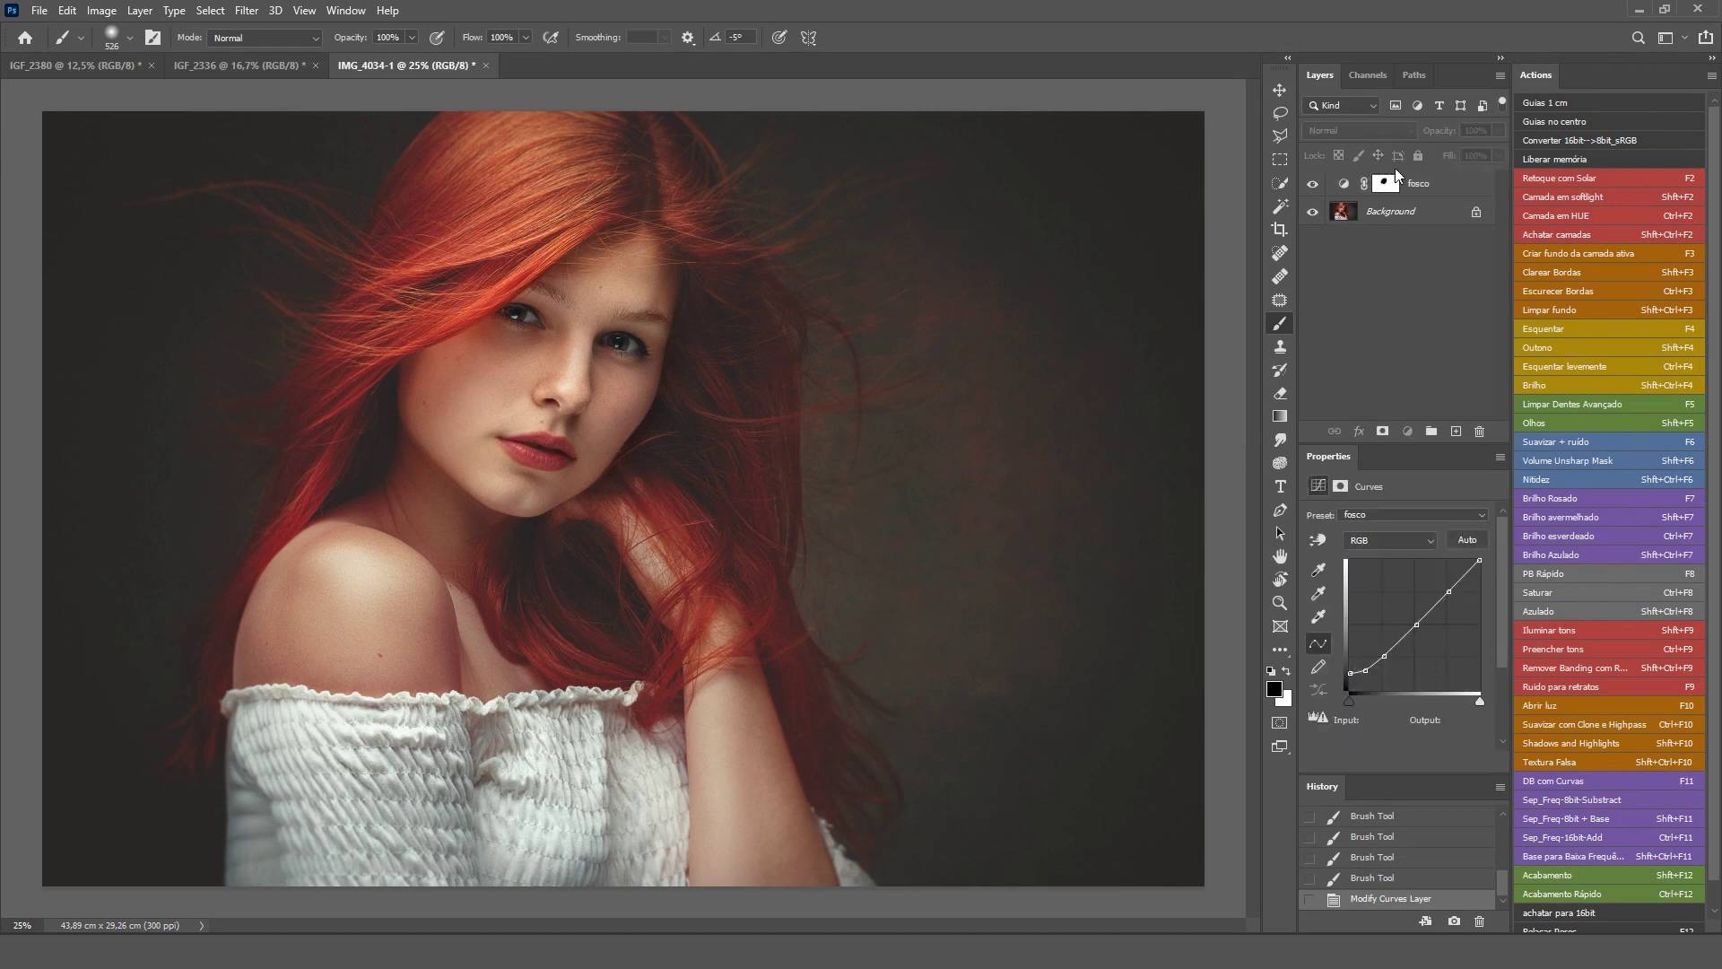
# Replace the fosco layer with a new Curves adjustment layer that uses the saved fosco preset
pyautogui.press('Delete')
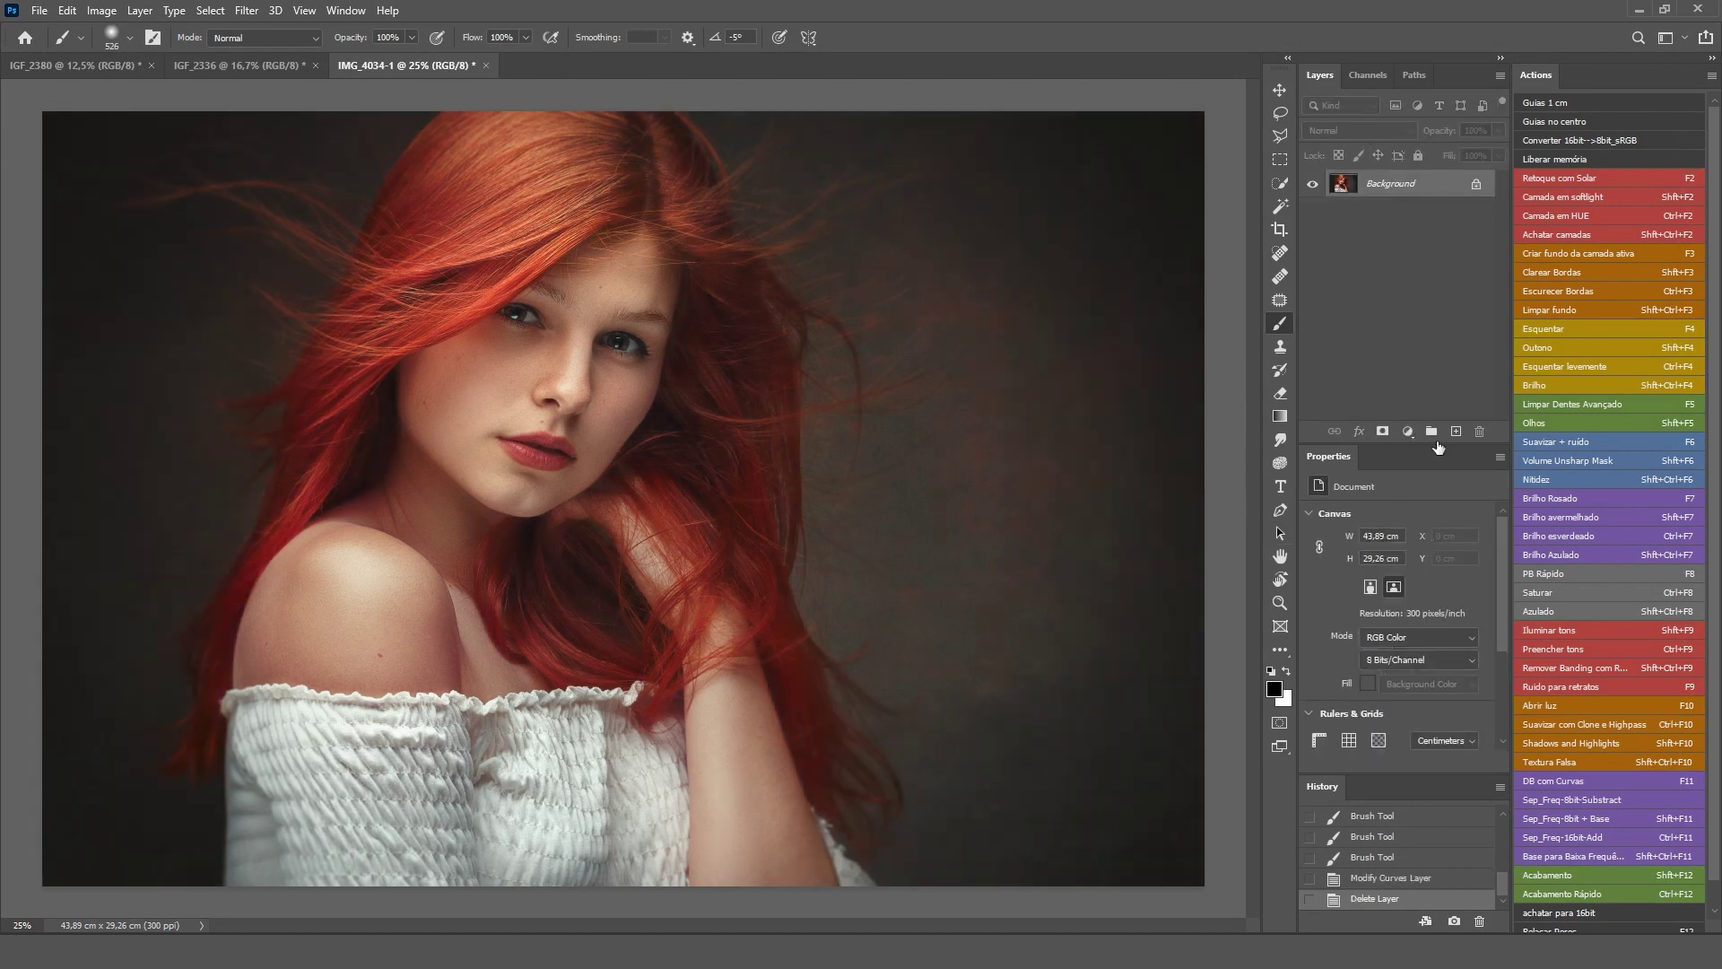
pyautogui.click(1407, 431)
pyautogui.click(1337, 539)
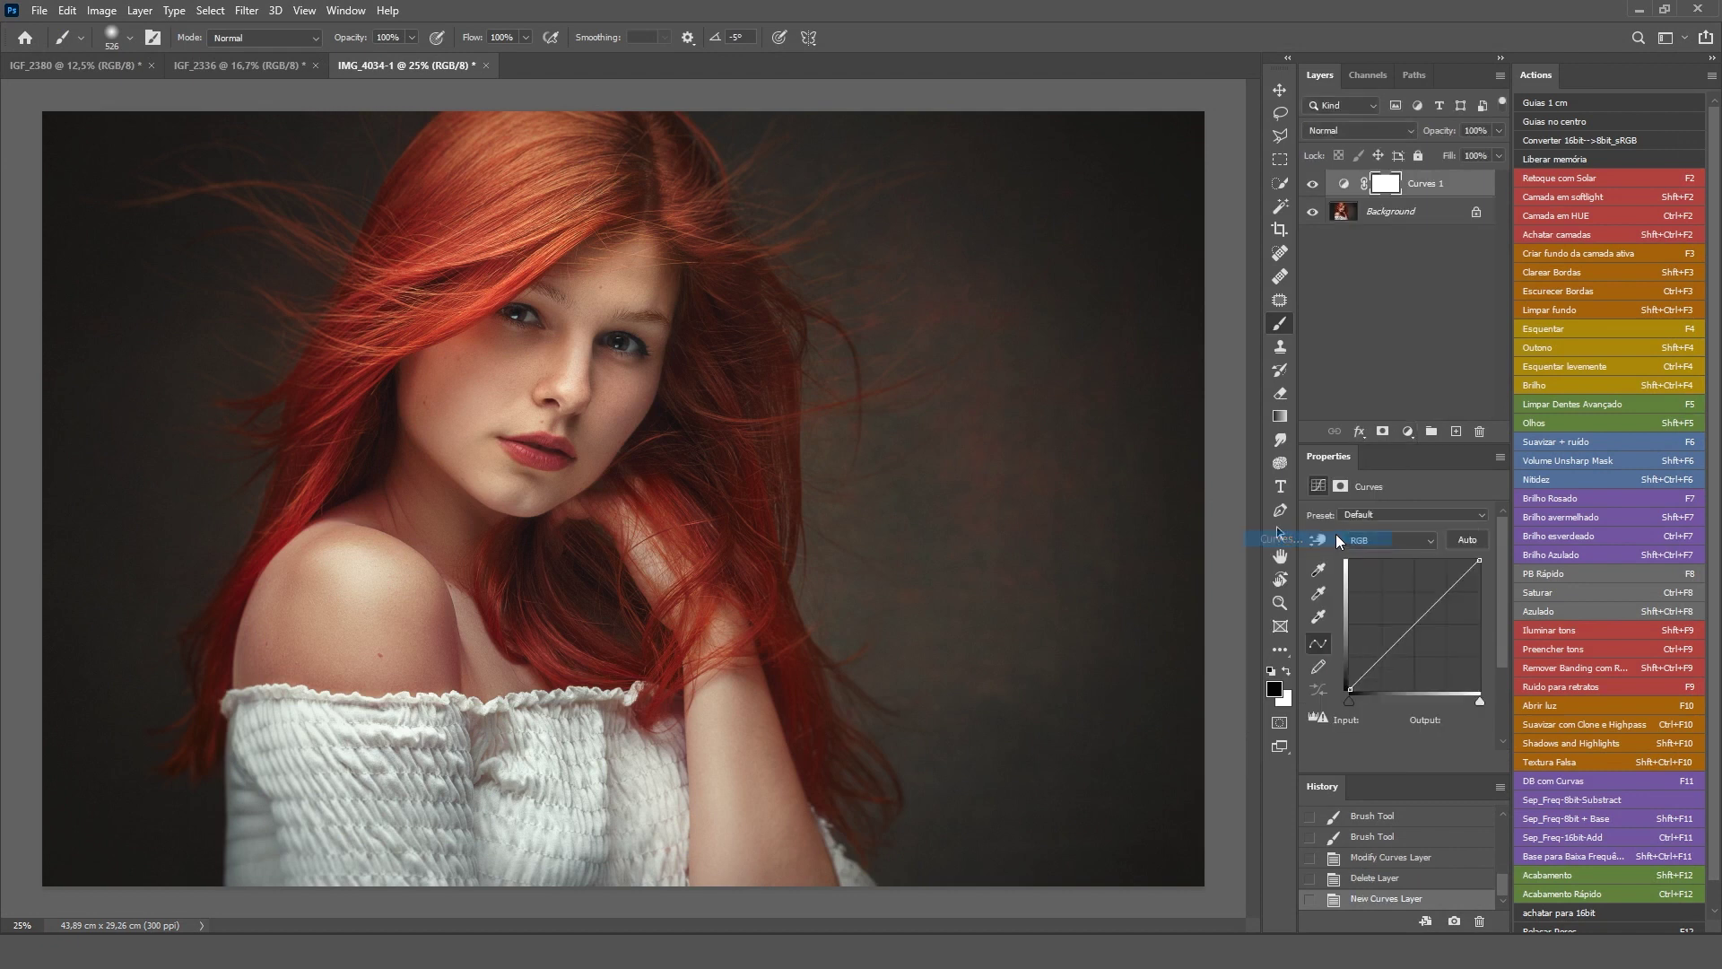
pyautogui.click(1392, 515)
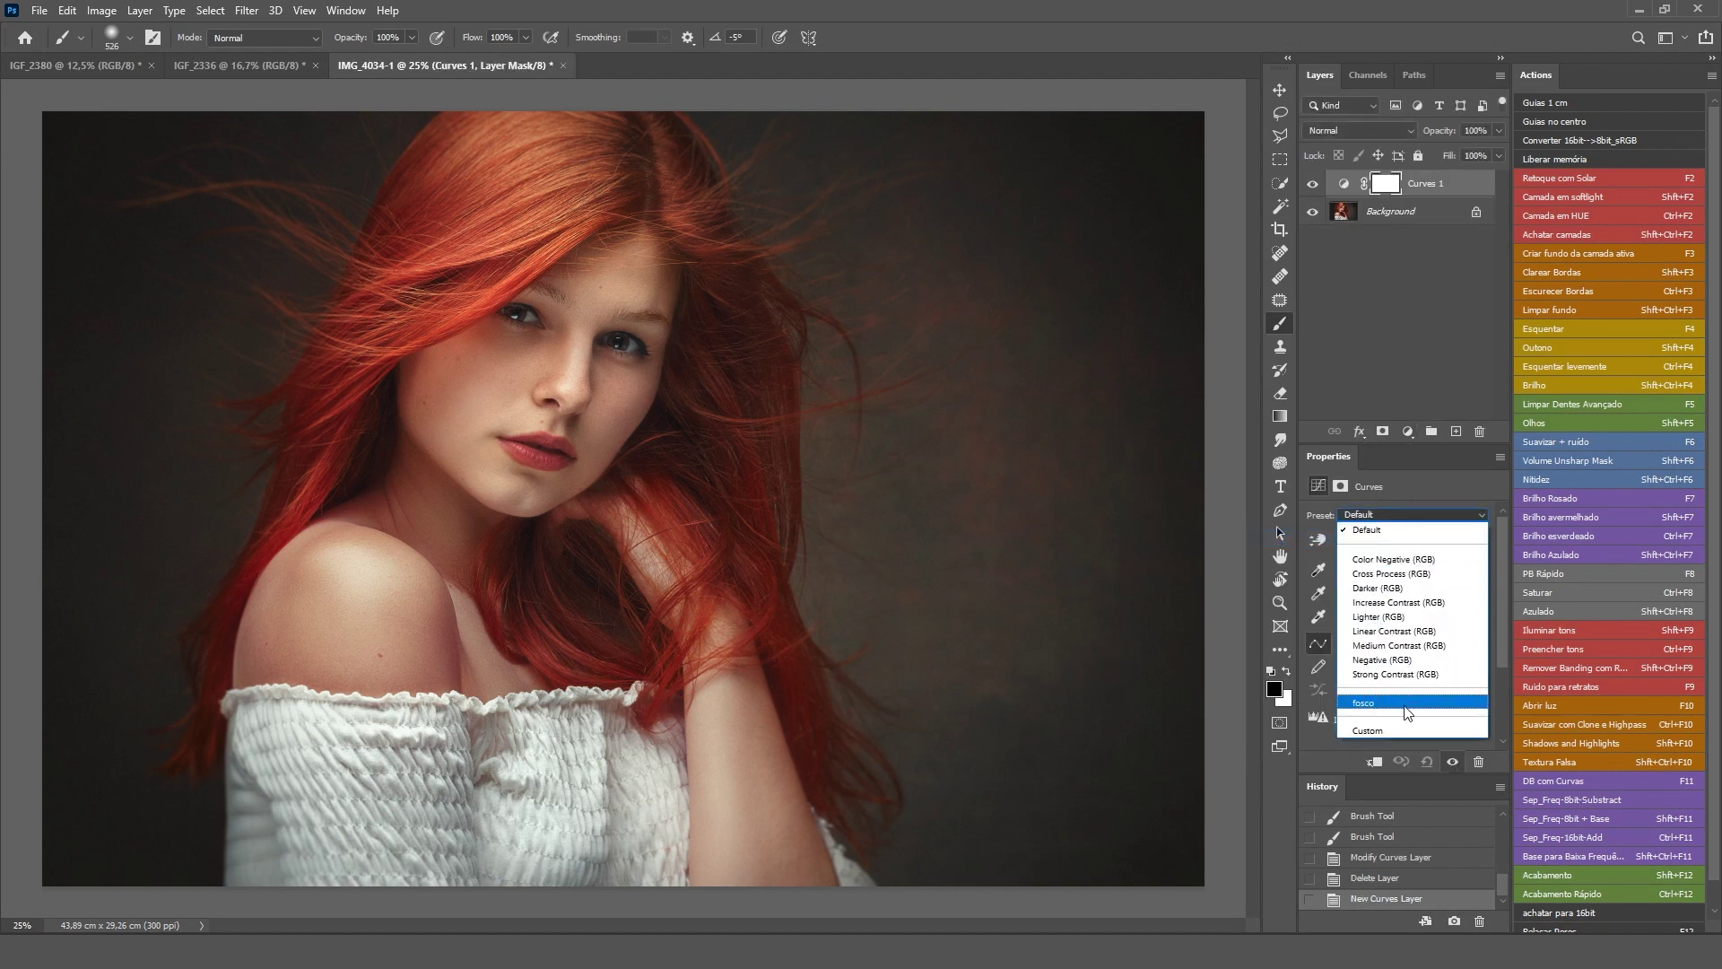
pyautogui.click(1407, 704)
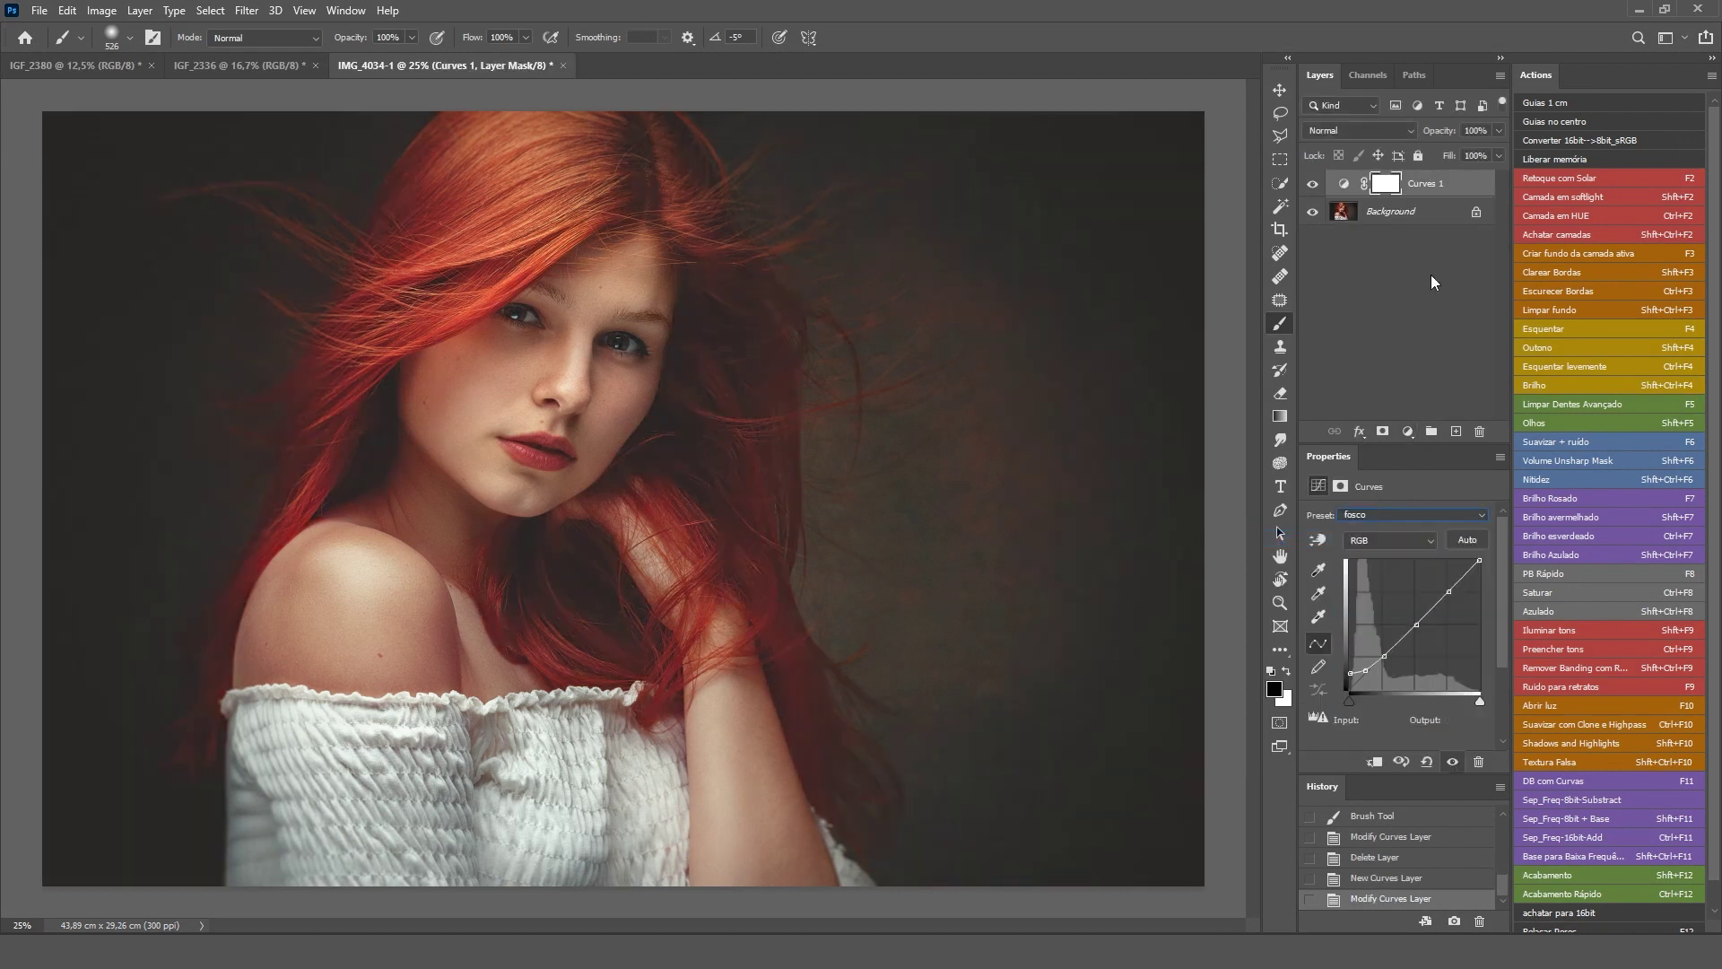
# Copy the Curves 1 layer from IMG_4034-1 into the IGF_2336 document and toggle its visibility to compare before and after
pyautogui.click(1373, 264)
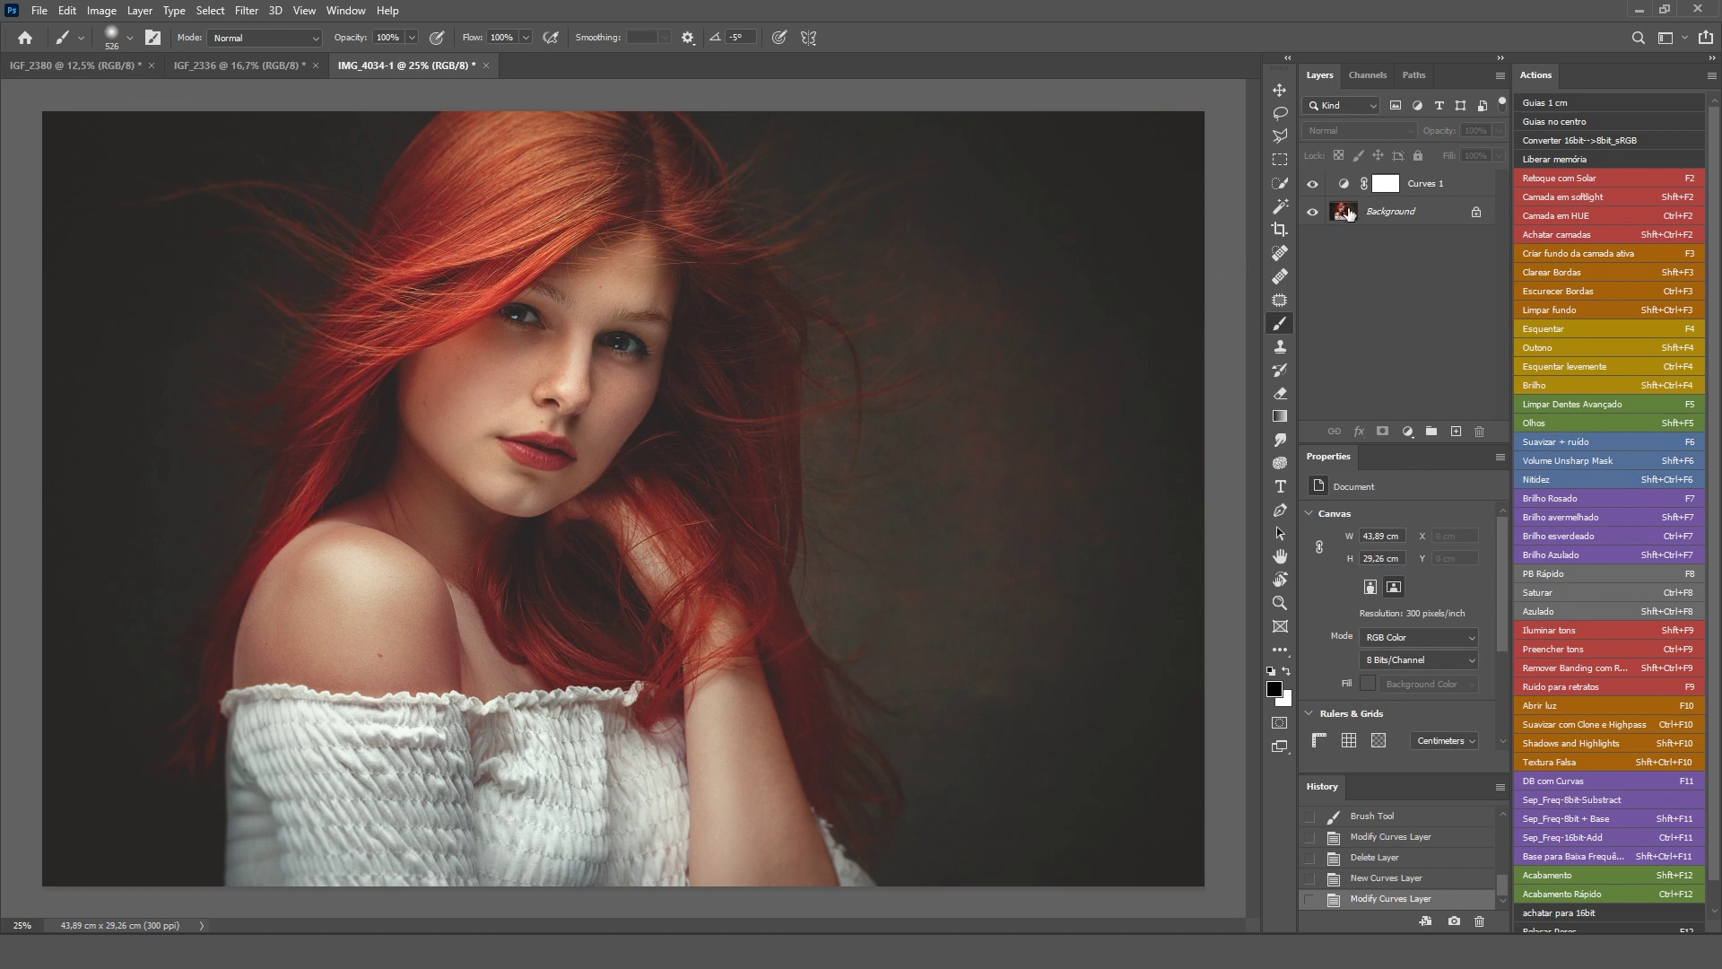
pyautogui.moveTo(1348, 185); pyautogui.dragTo(607, 336)
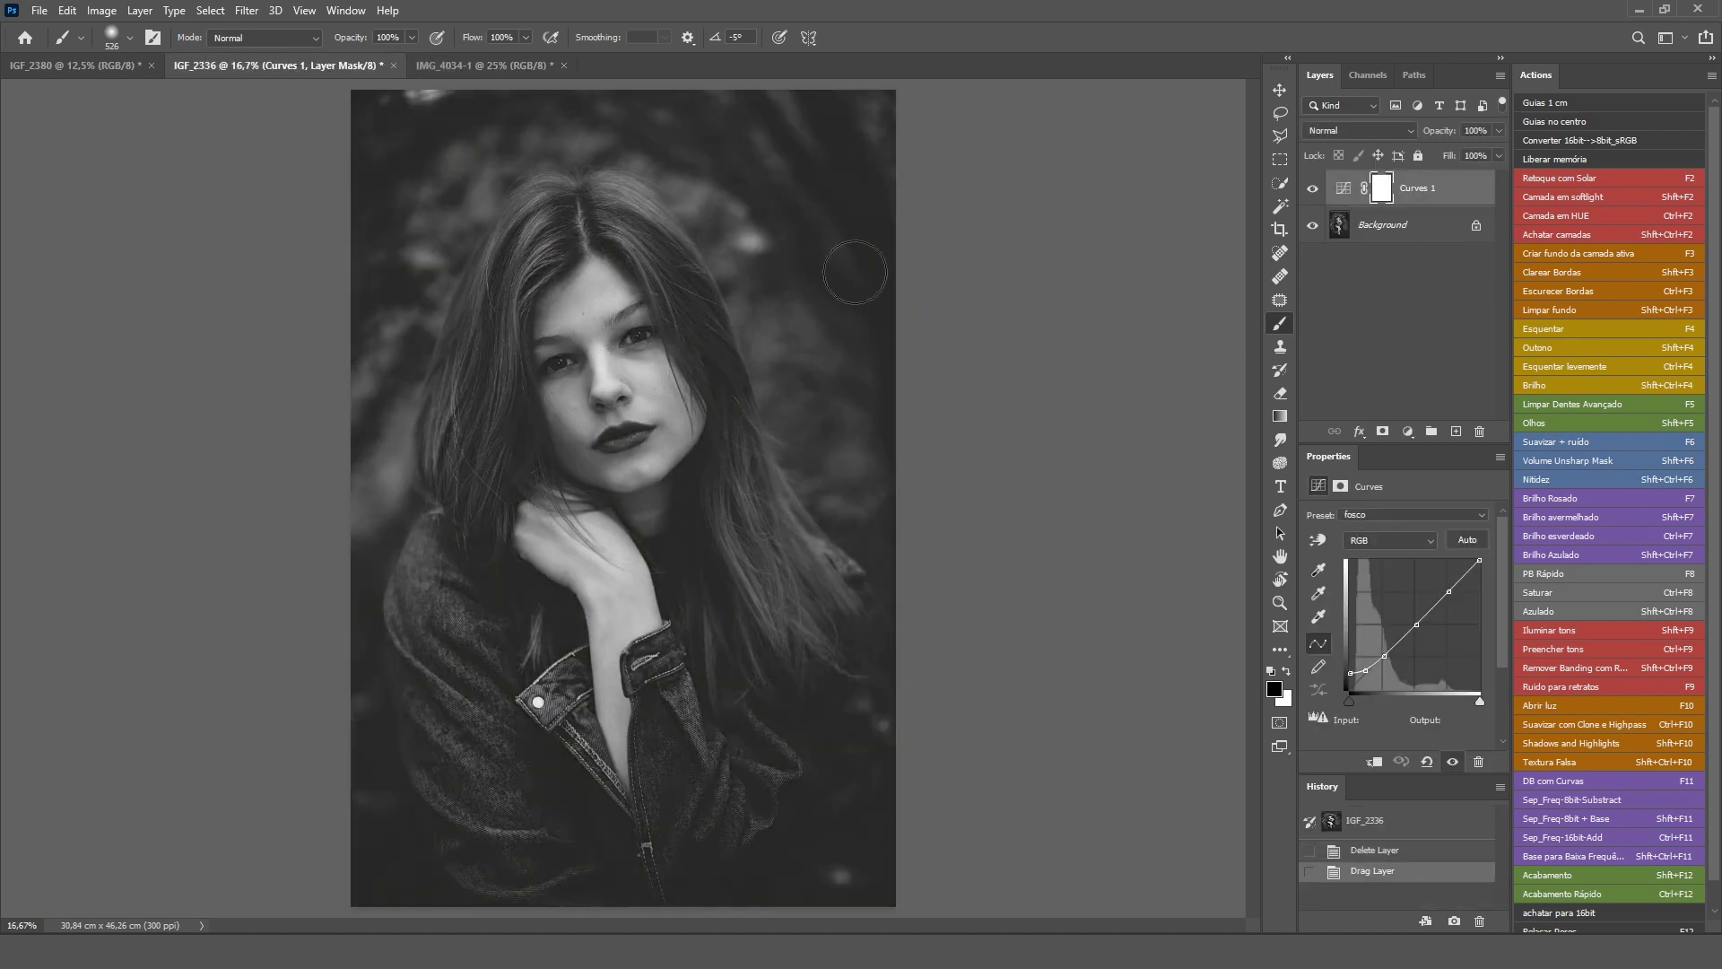
pyautogui.click(1315, 190)
pyautogui.click(1314, 190)
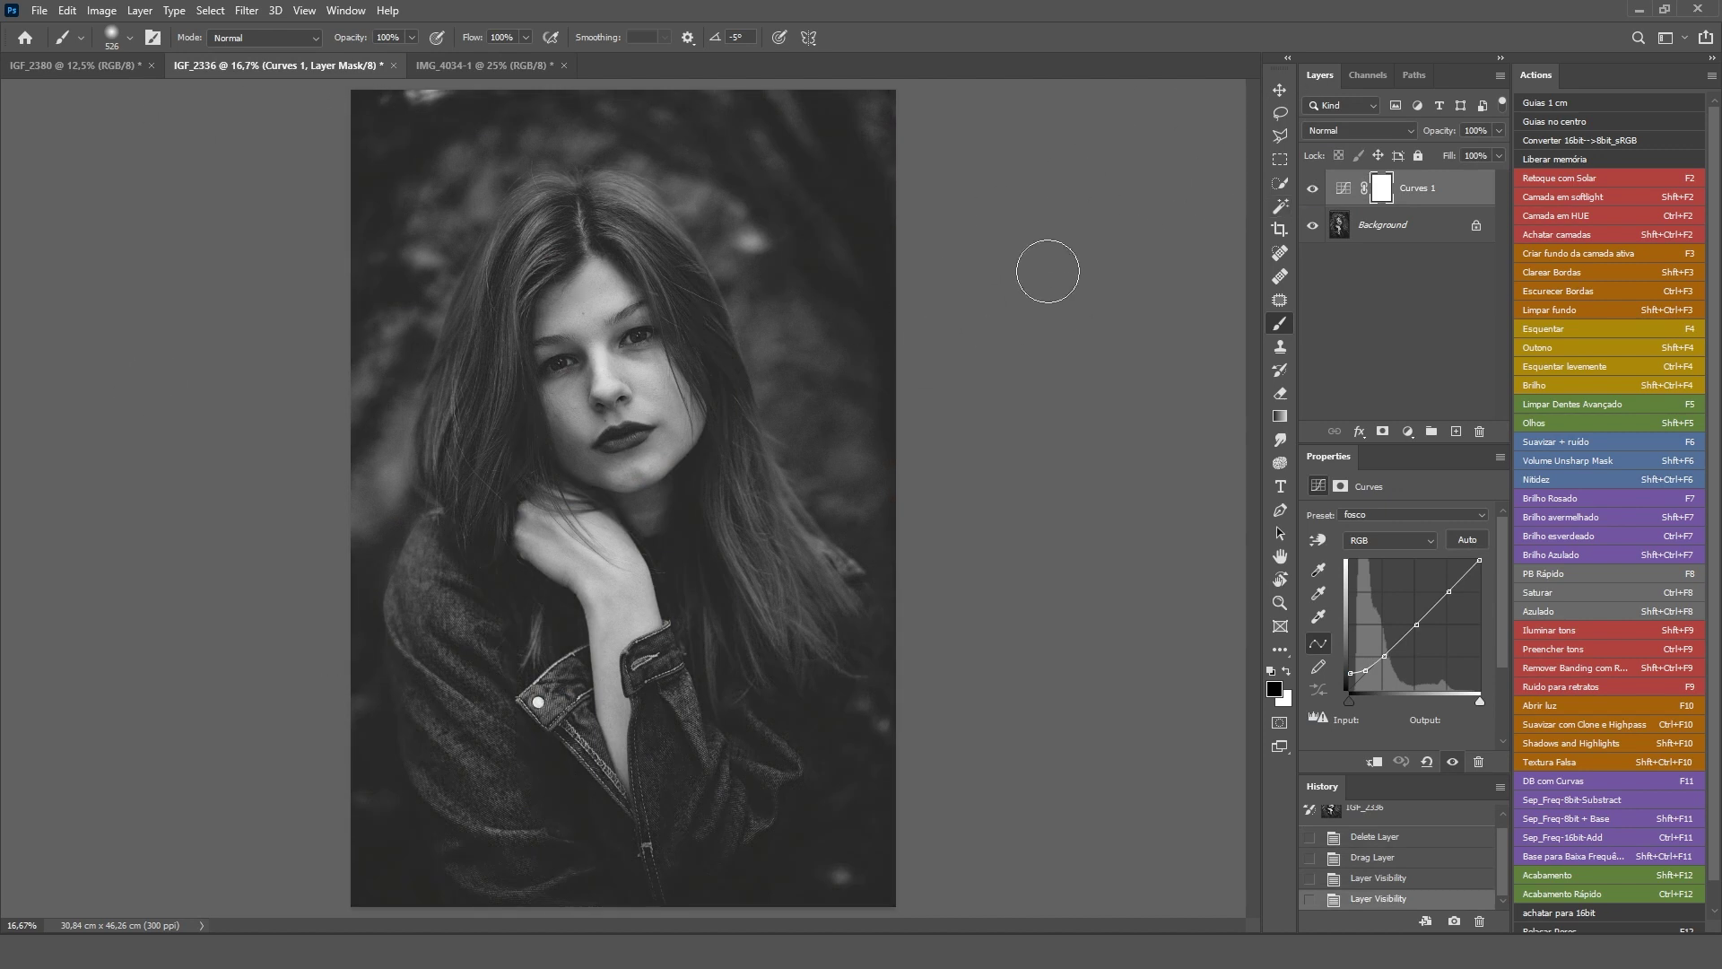
pyautogui.click(1314, 189)
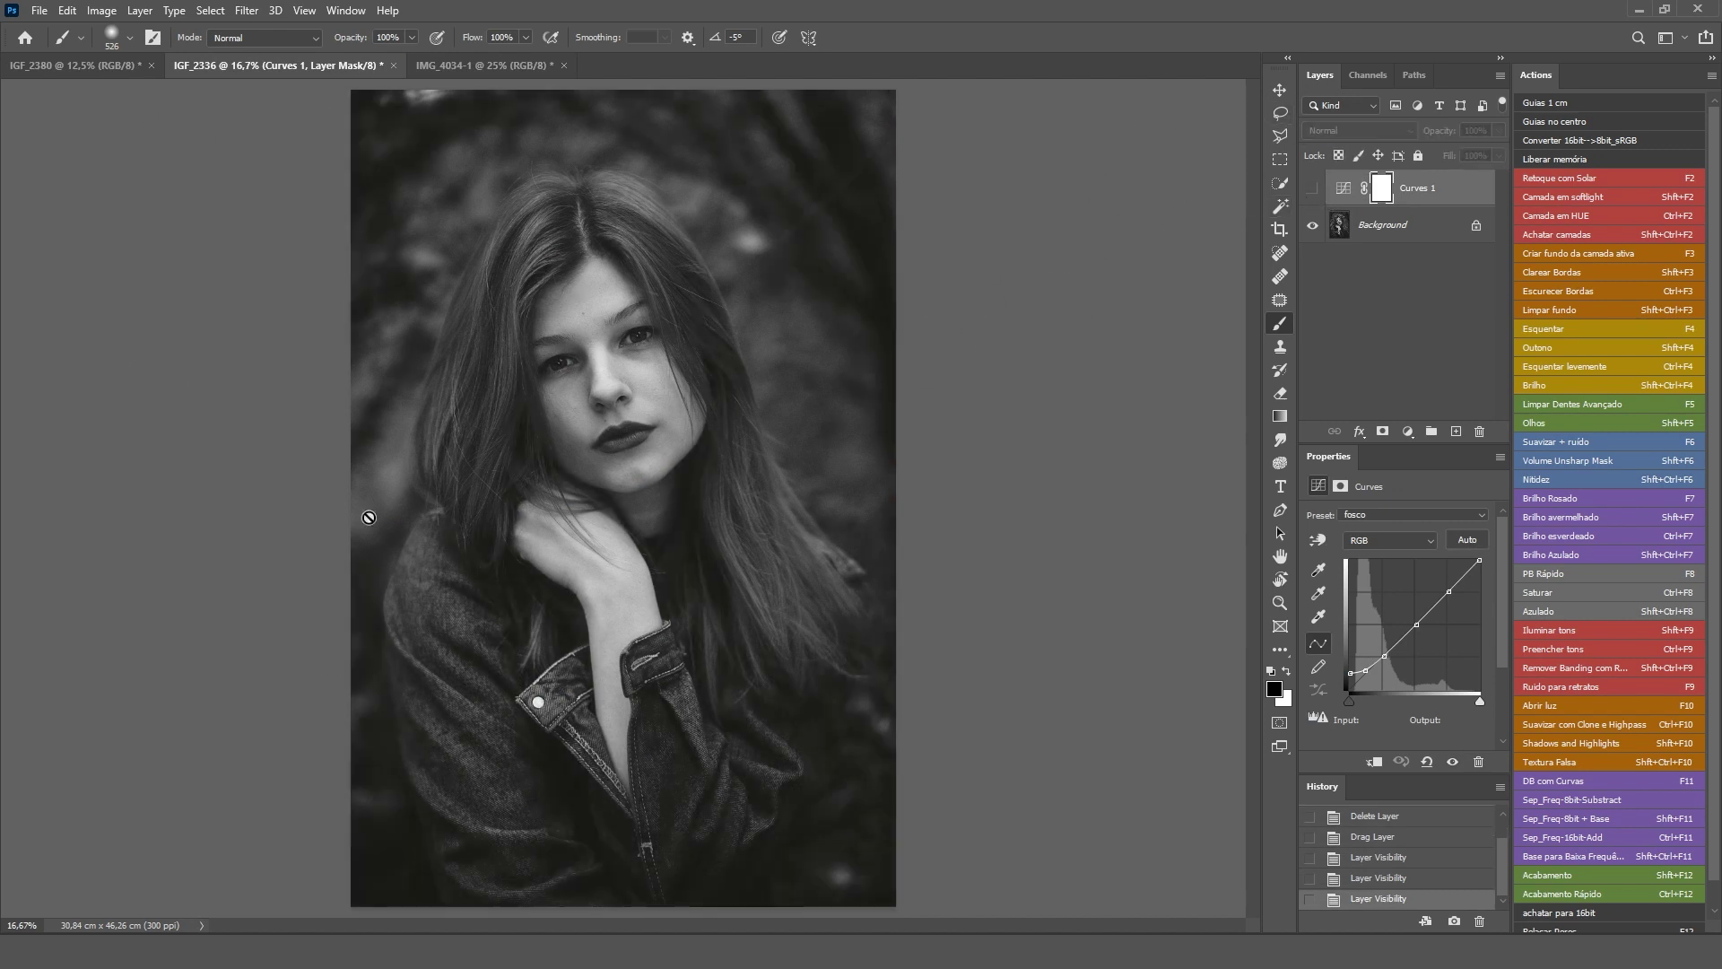
pyautogui.click(1315, 189)
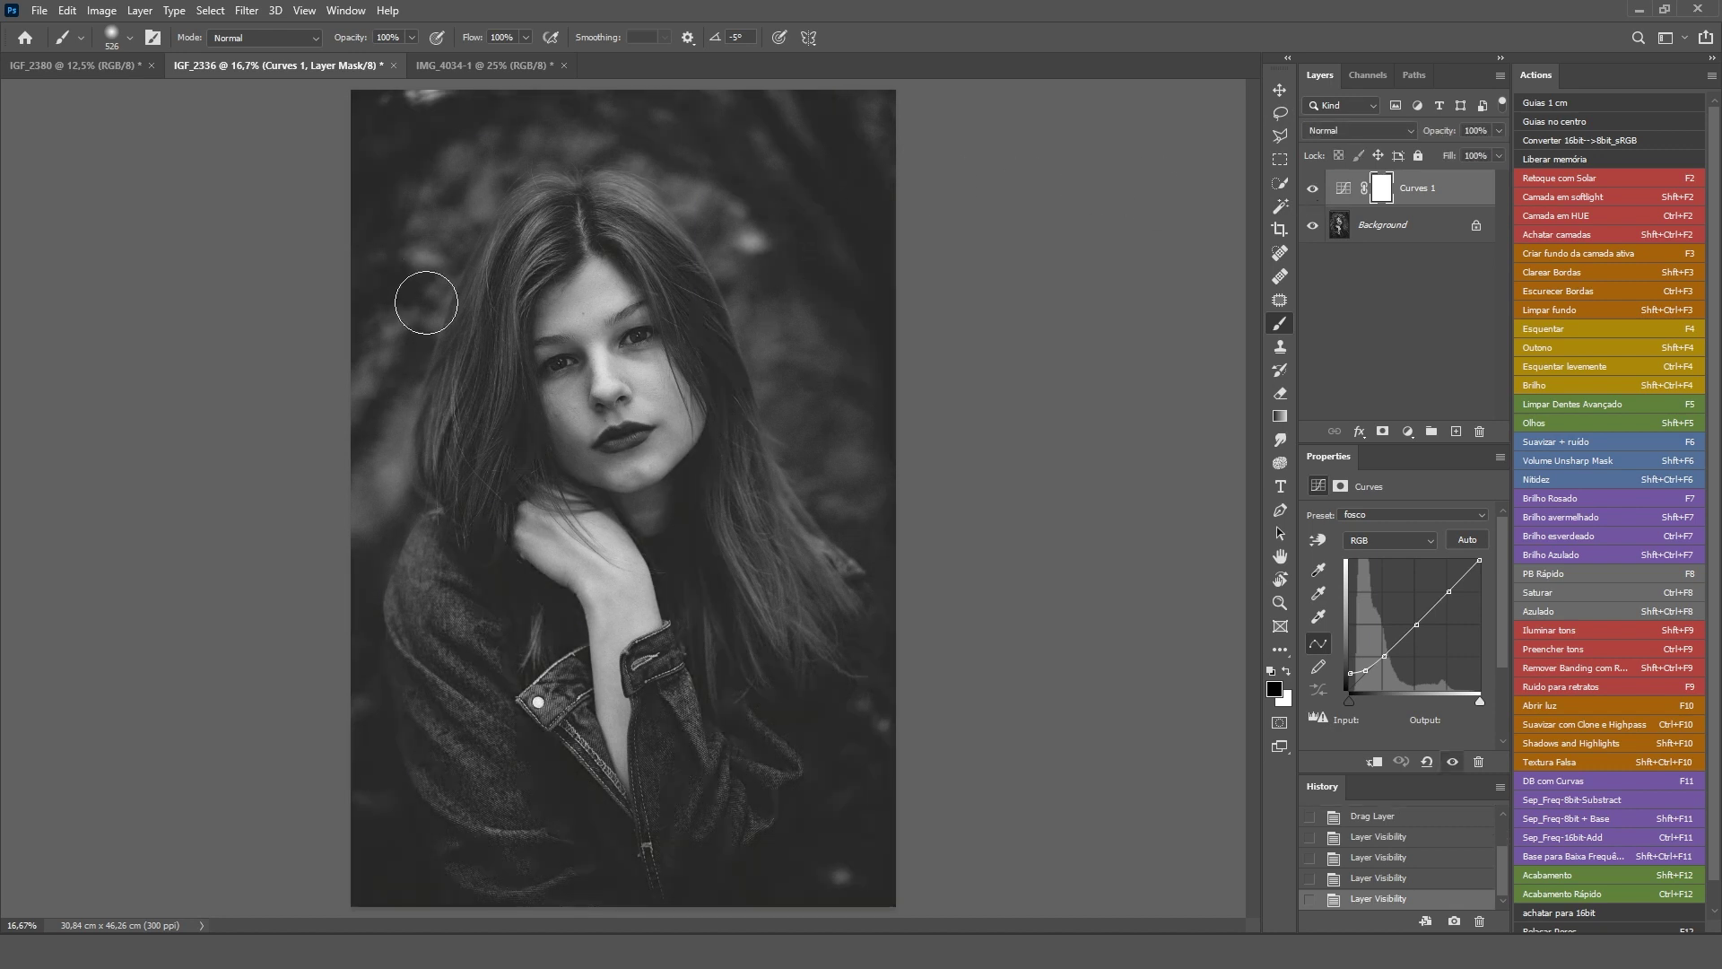
# Copy the Curves 1 layer from IGF_2336 into the IGF_2380 document and toggle its visibility to compare before and after
pyautogui.moveTo(1343, 190); pyautogui.dragTo(540, 484)
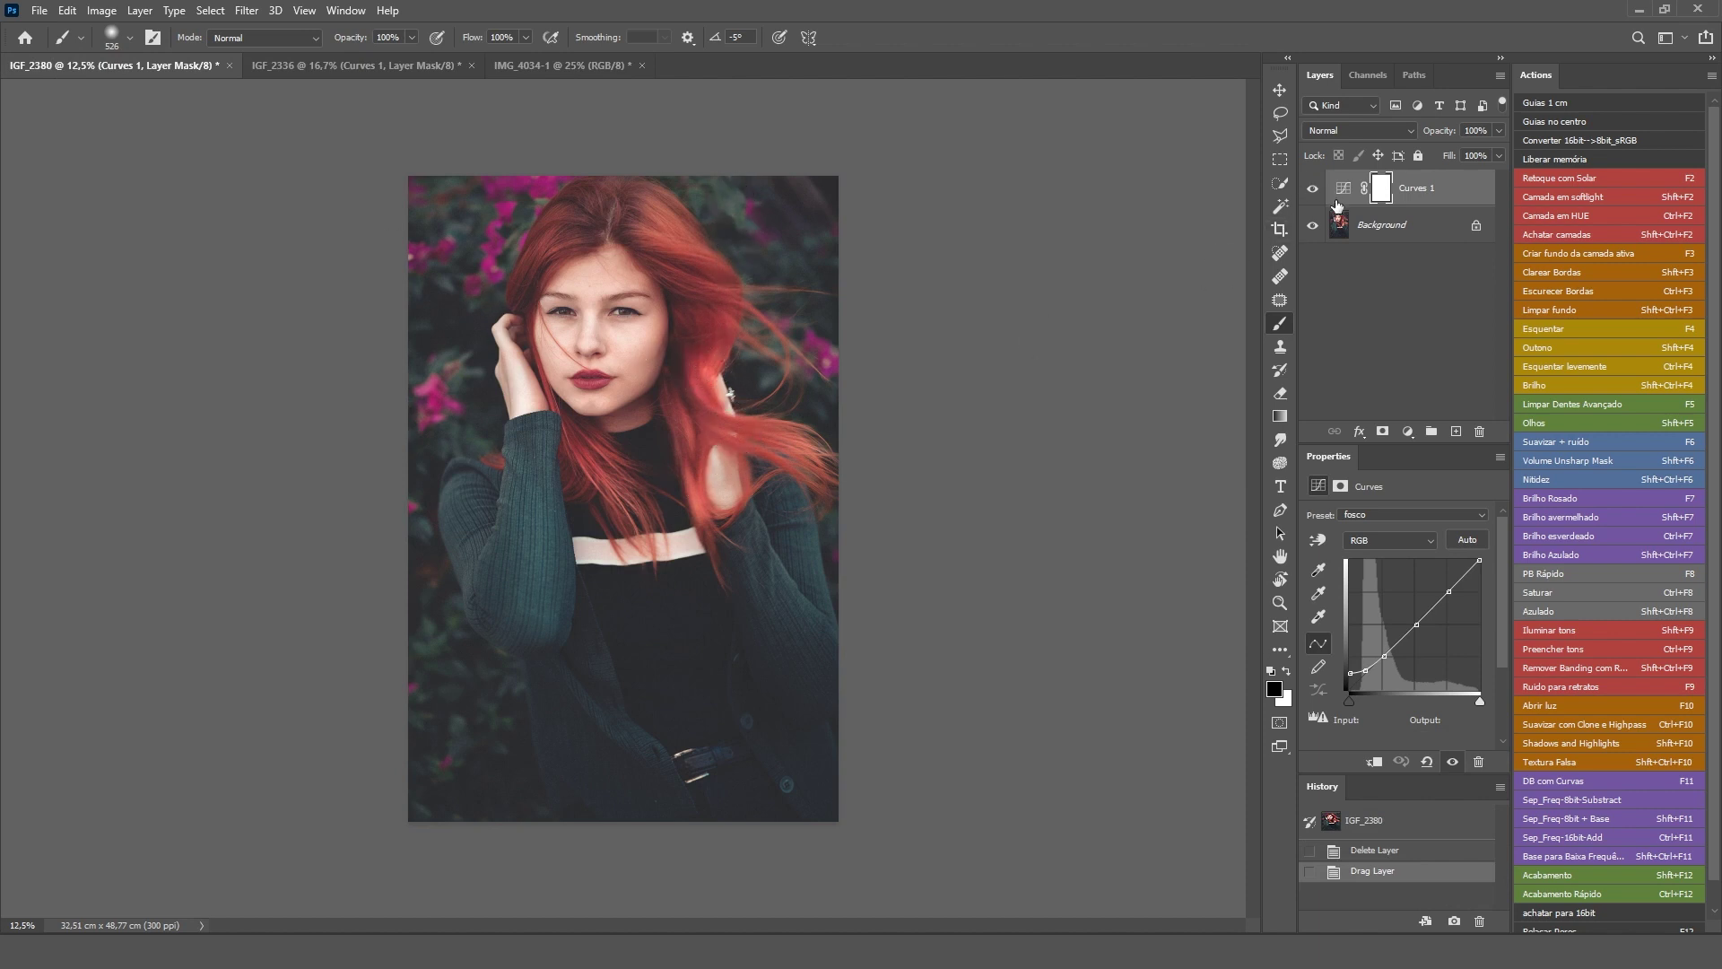
pyautogui.click(1313, 189)
pyautogui.click(1314, 189)
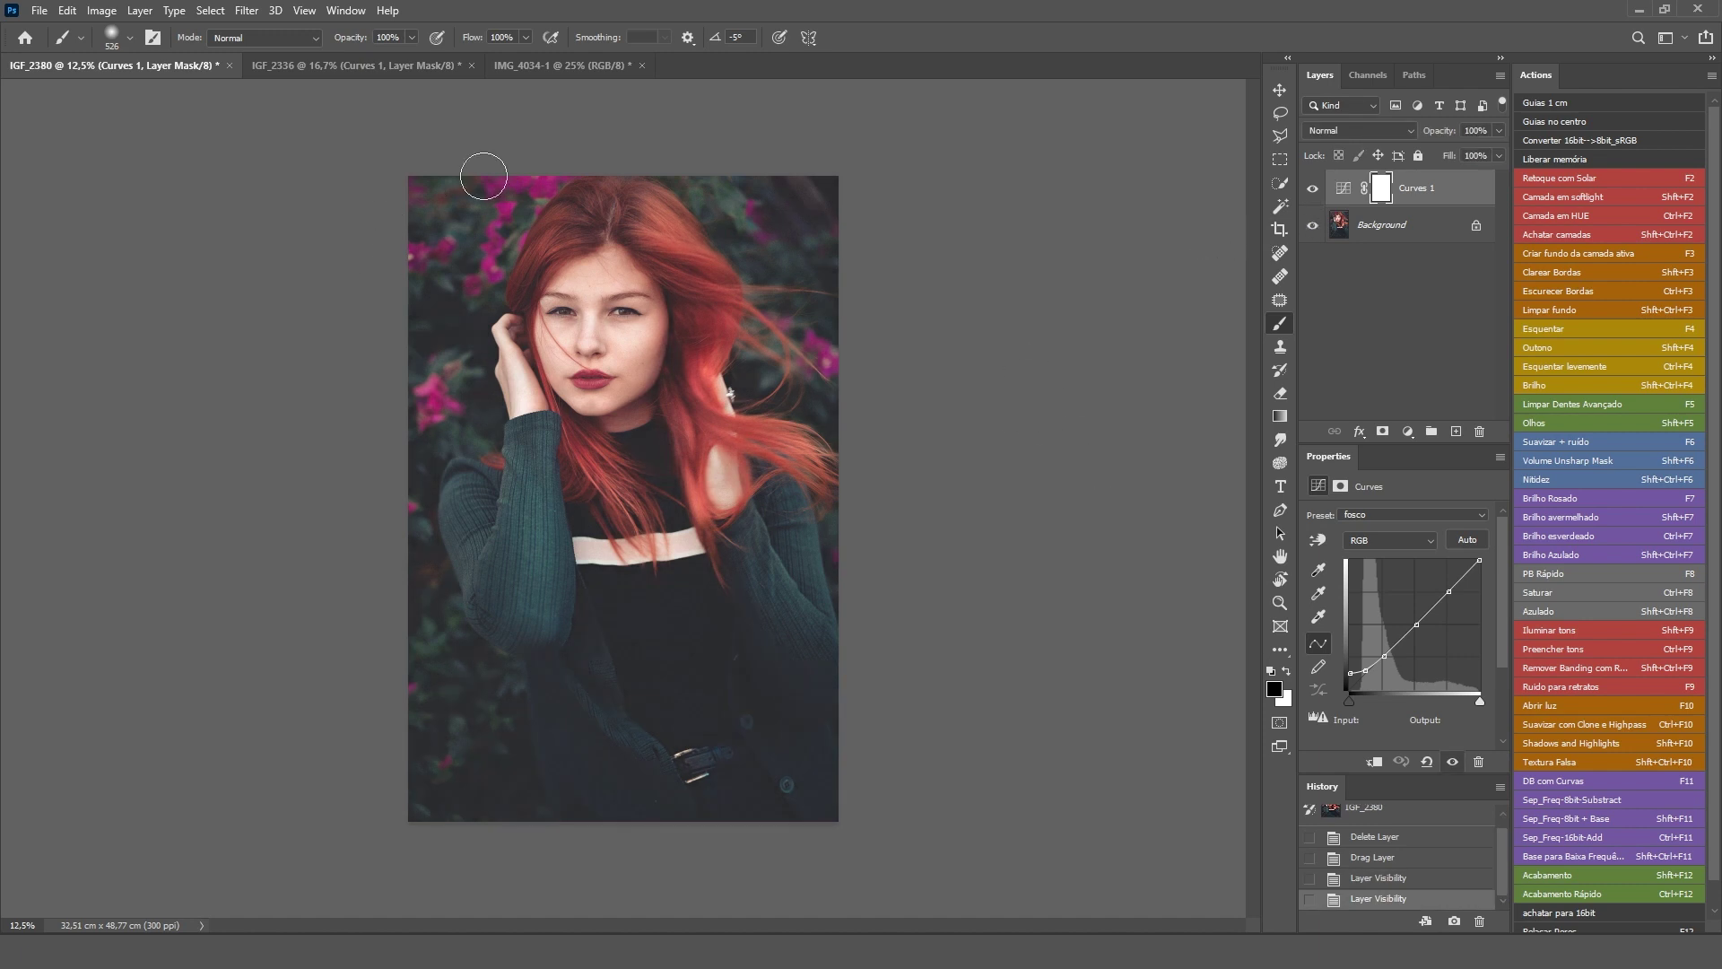
# Review the matte effect in the IGF_2336 and IMG_4034-1 documents, ending on IMG_4034-1
pyautogui.click(563, 65)
pyautogui.click(430, 65)
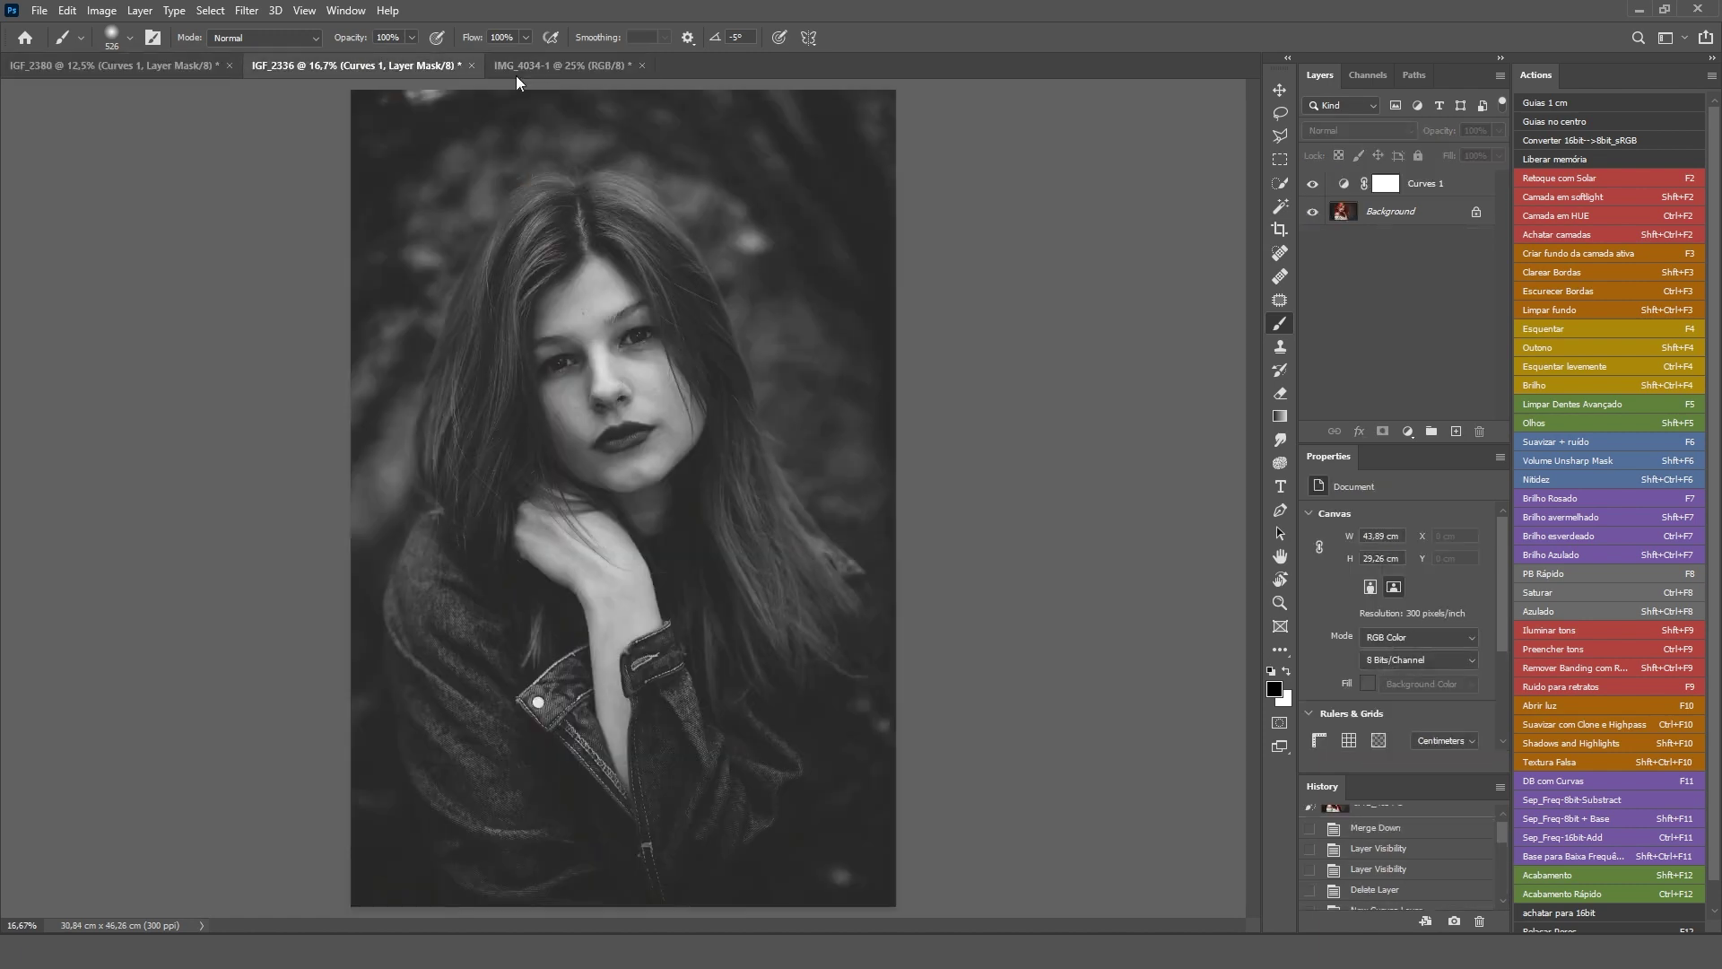
pyautogui.click(564, 66)
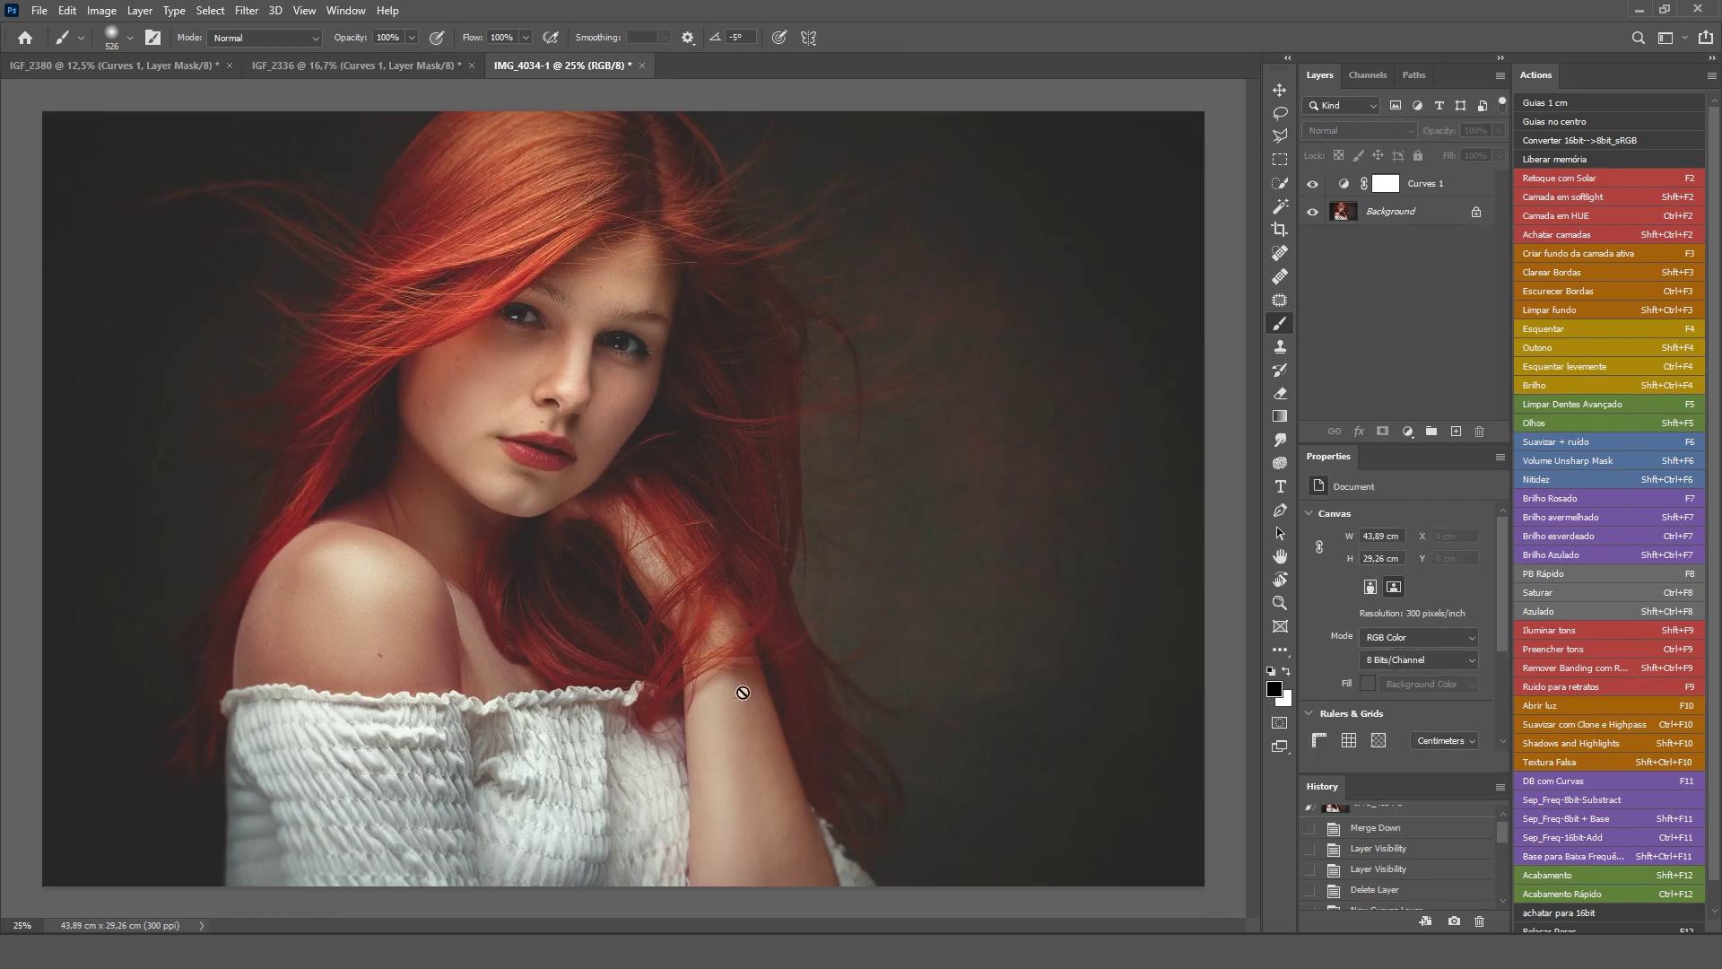